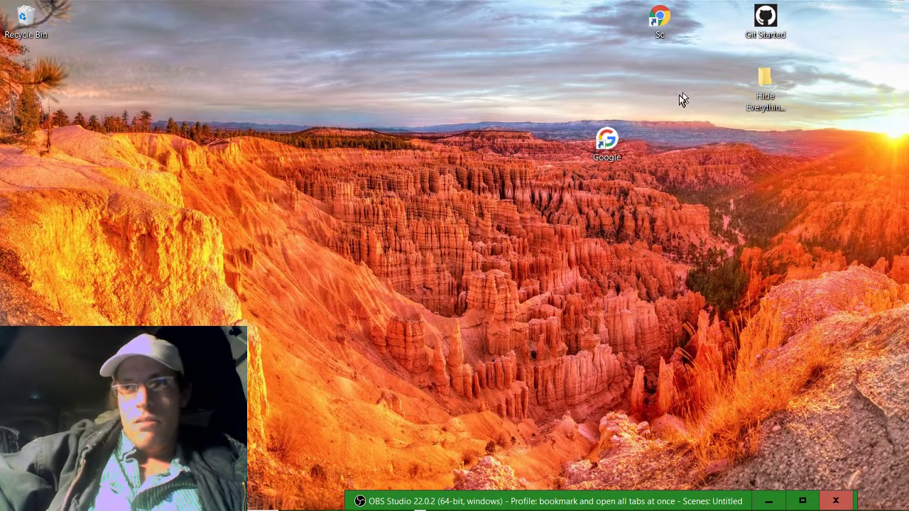
click(673, 38)
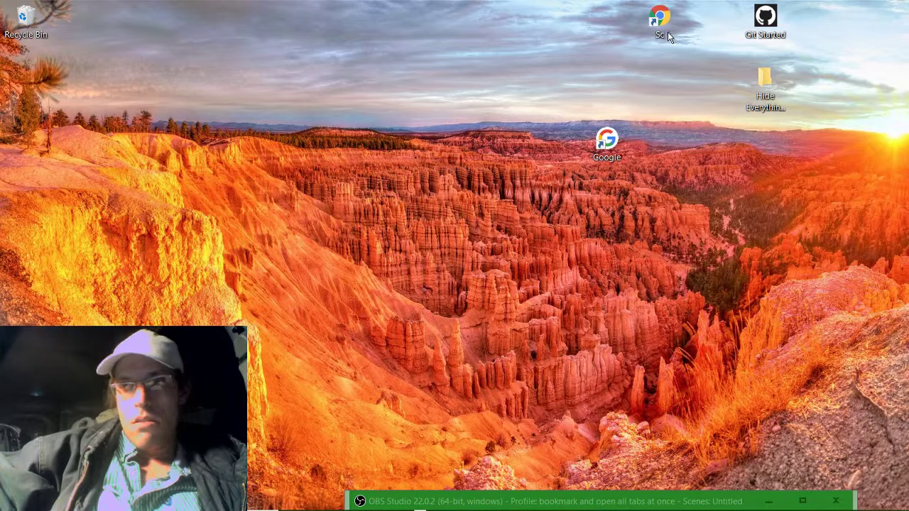
double_click(664, 32)
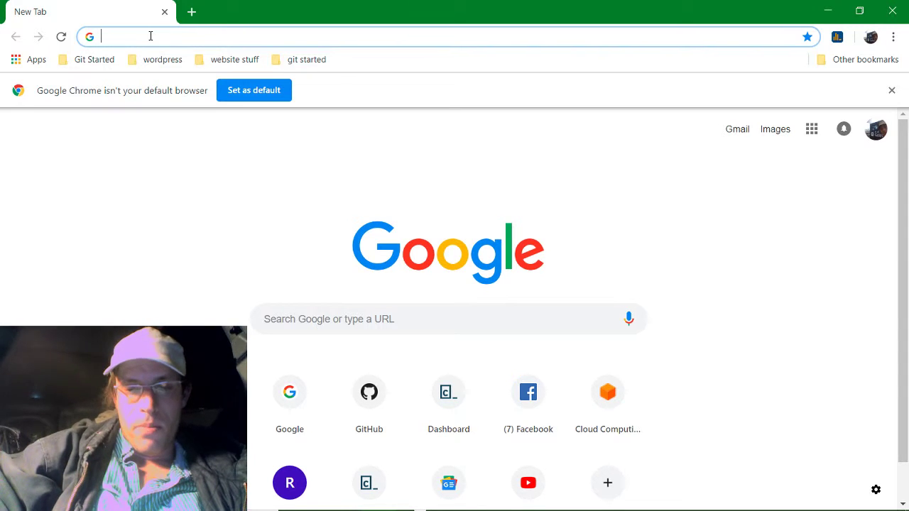
text(git)
key(Return)
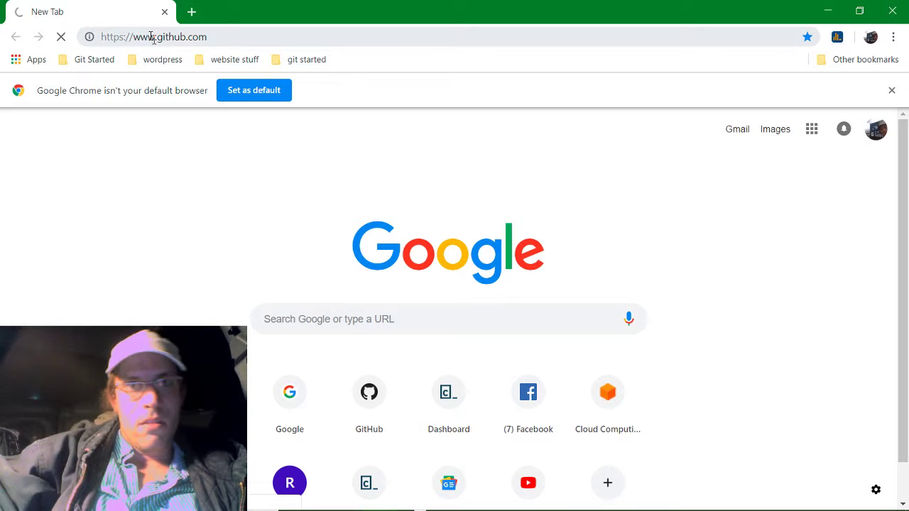
click(192, 12)
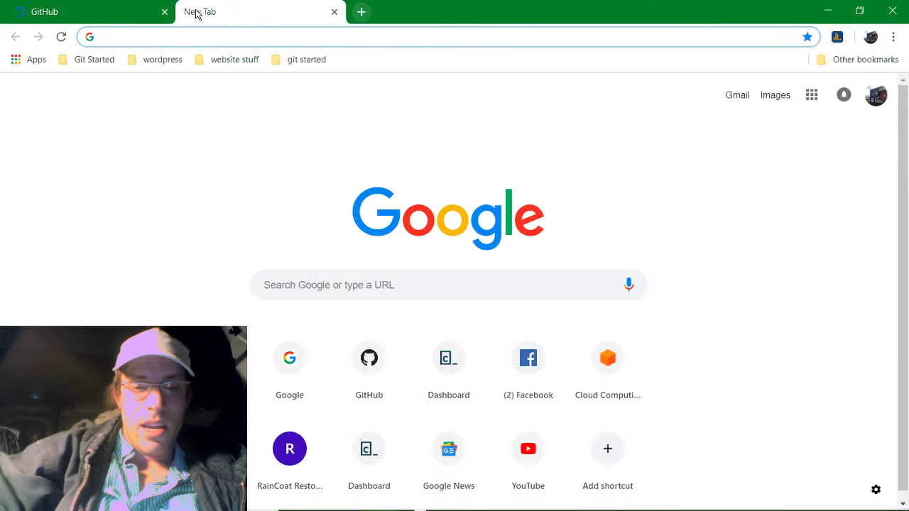
text(aws)
key(Return)
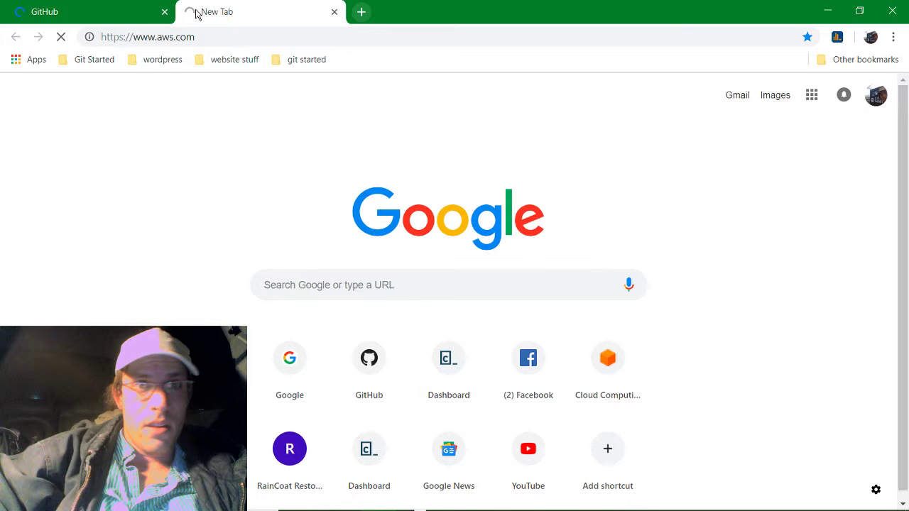
click(362, 13)
text(go)
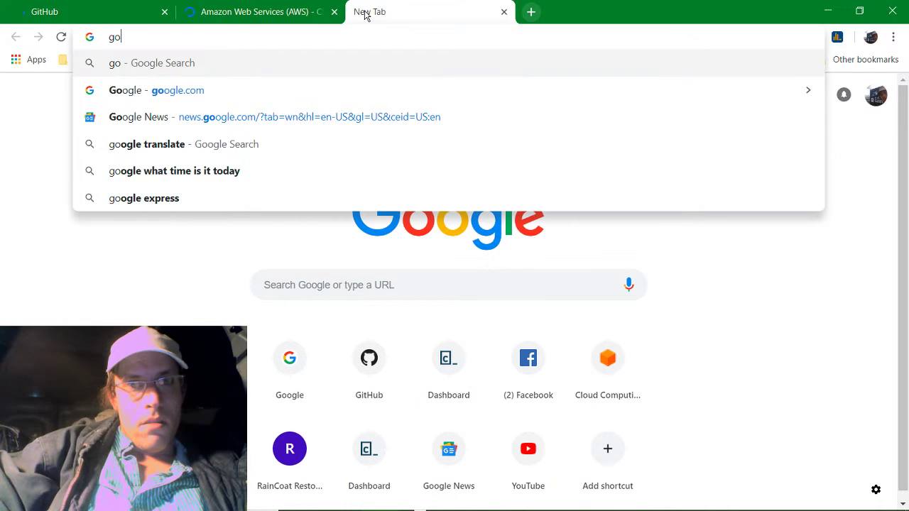
text(ogle)
key(Return)
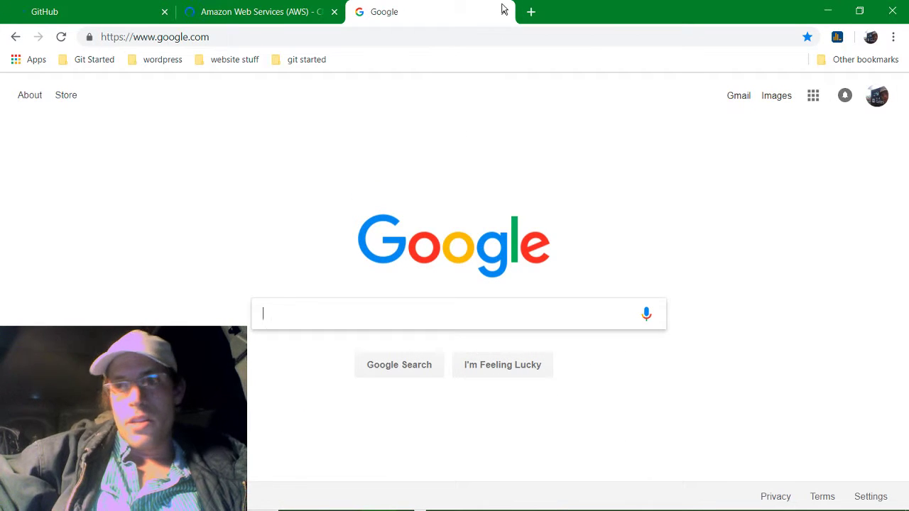
click(894, 38)
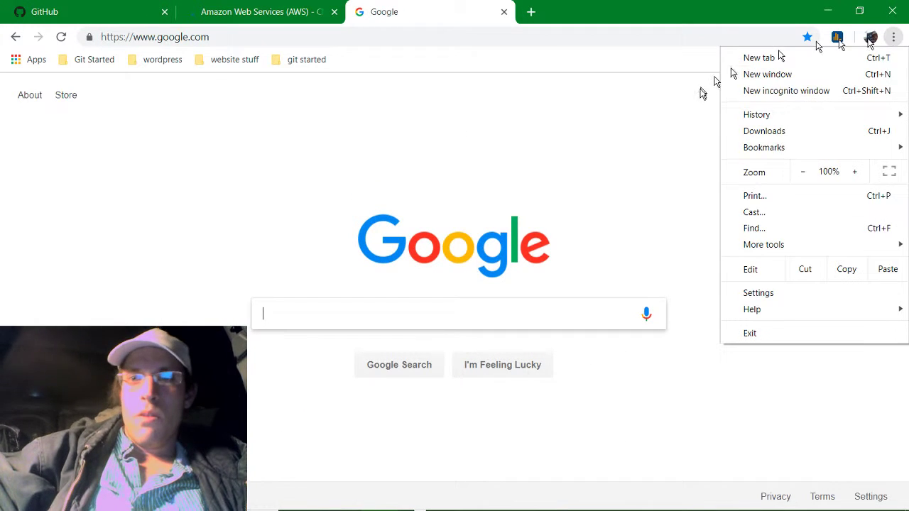
mouse_move(753, 154)
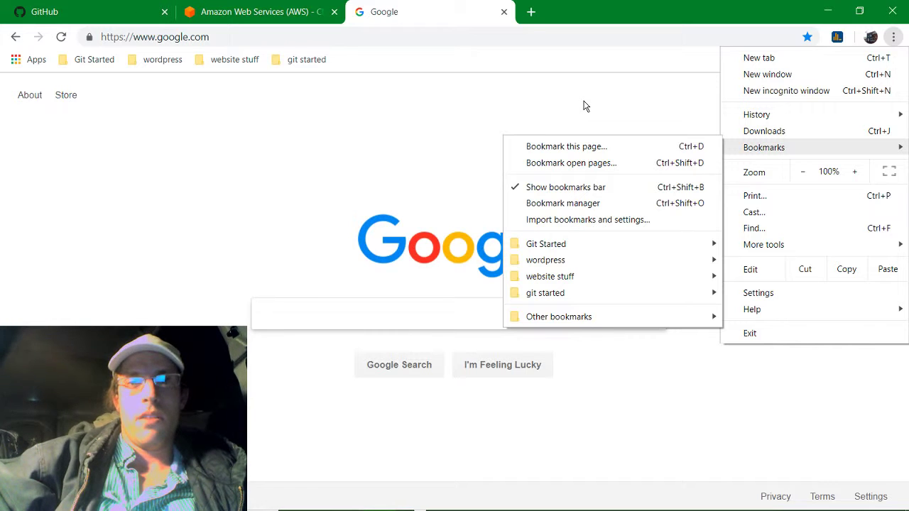
click(455, 107)
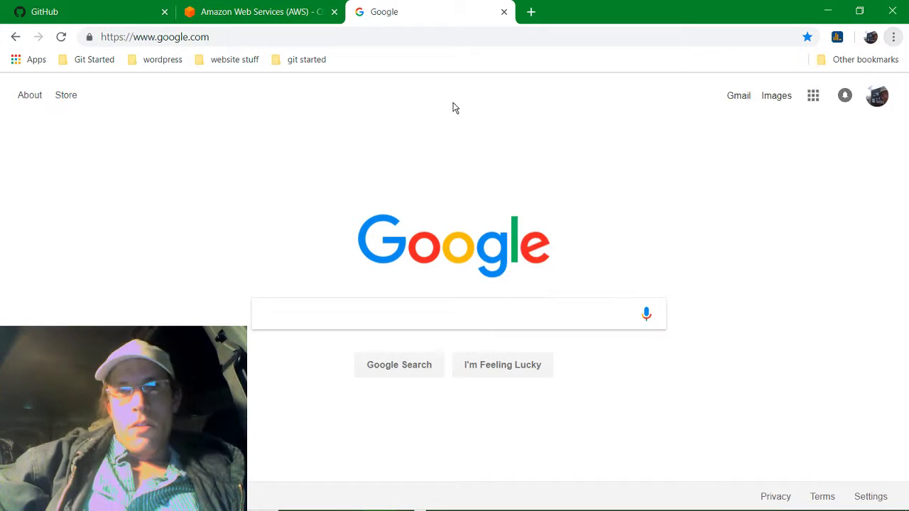
click(894, 37)
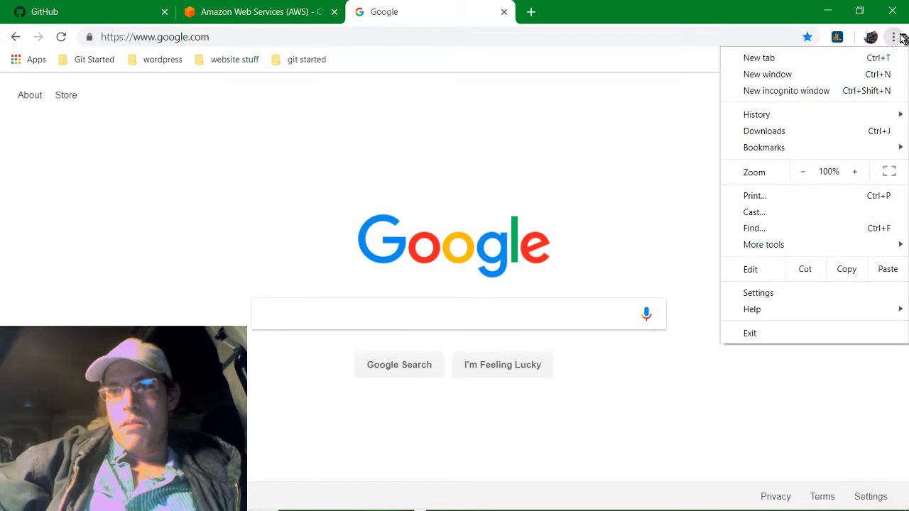
mouse_move(806, 156)
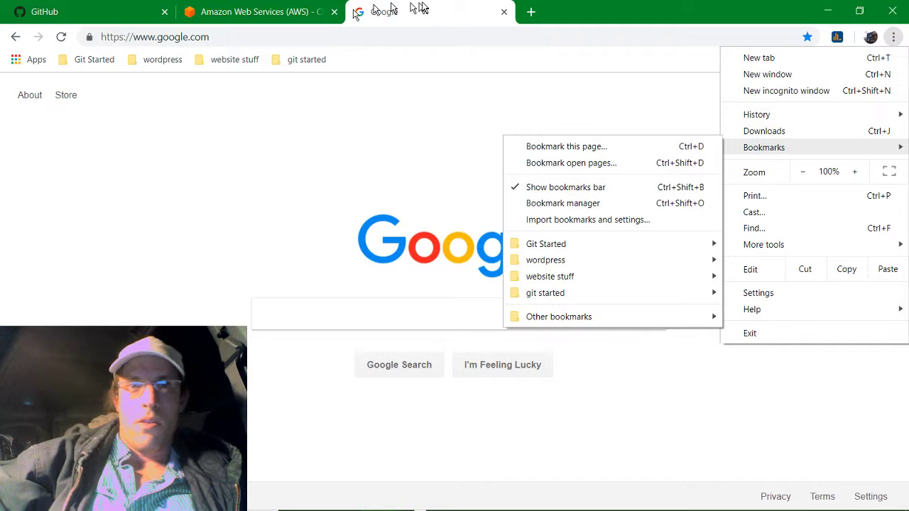
click(462, 96)
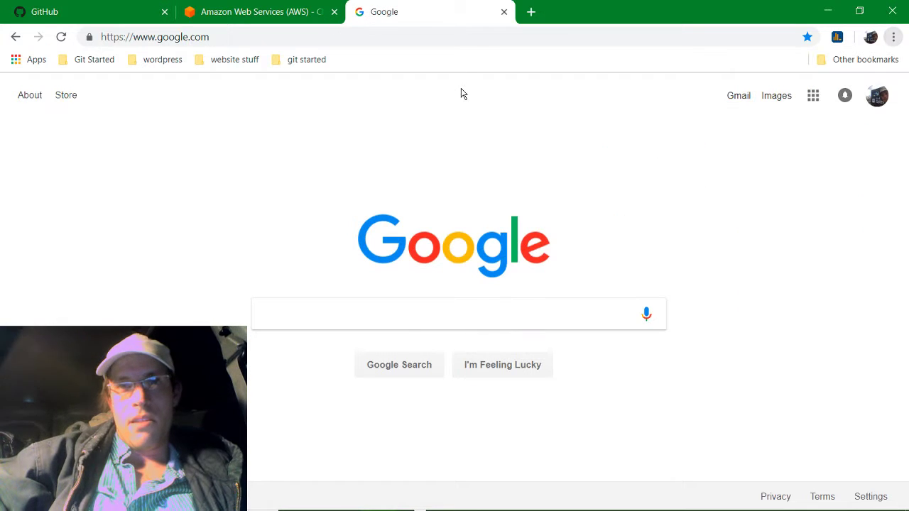
Start bookmarking all open tabs, with the Bookmarks bar as the parent folder, and collapse the folder tree
right_click(442, 22)
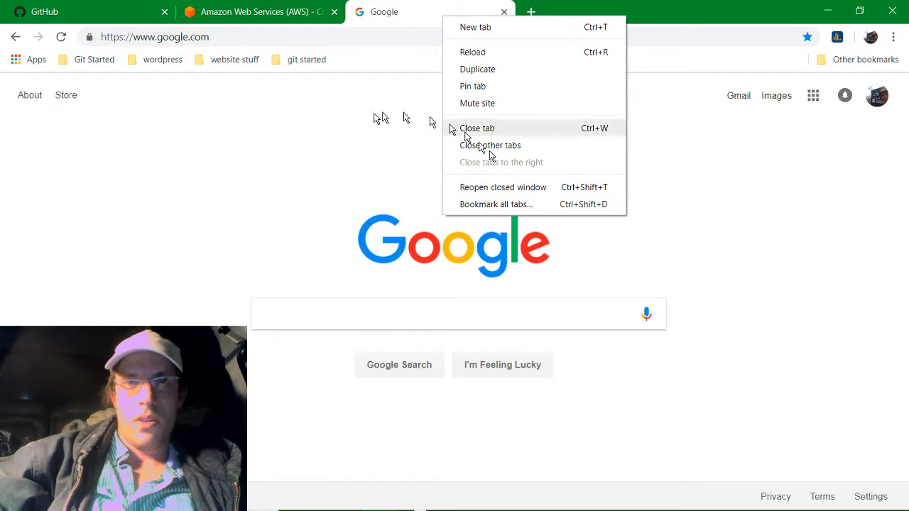
click(495, 205)
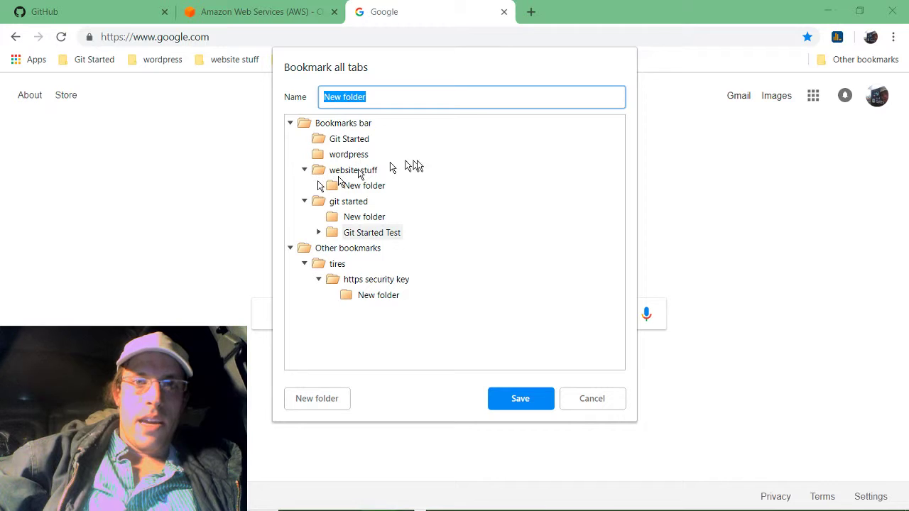
click(323, 125)
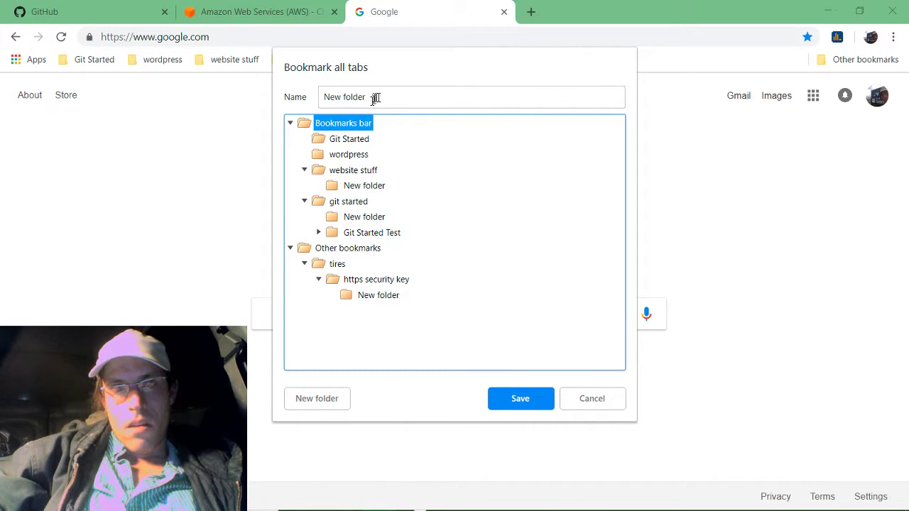
click(291, 123)
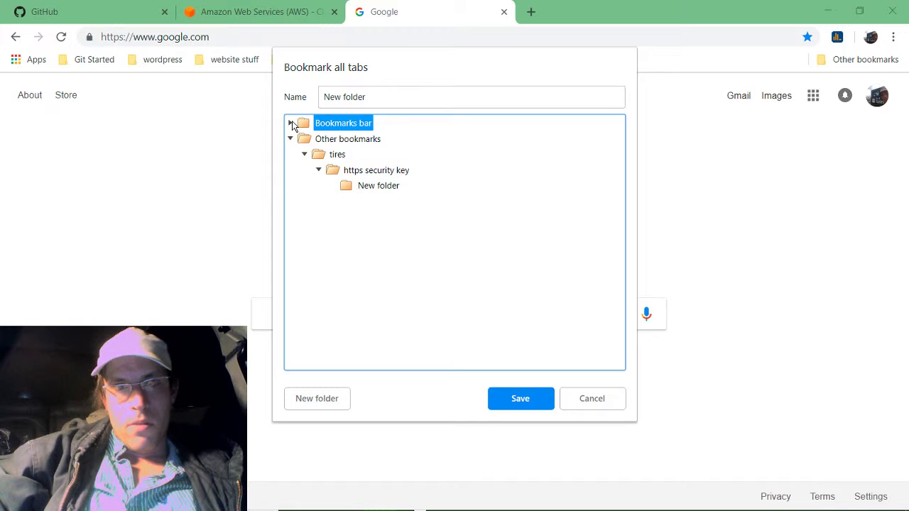
click(290, 139)
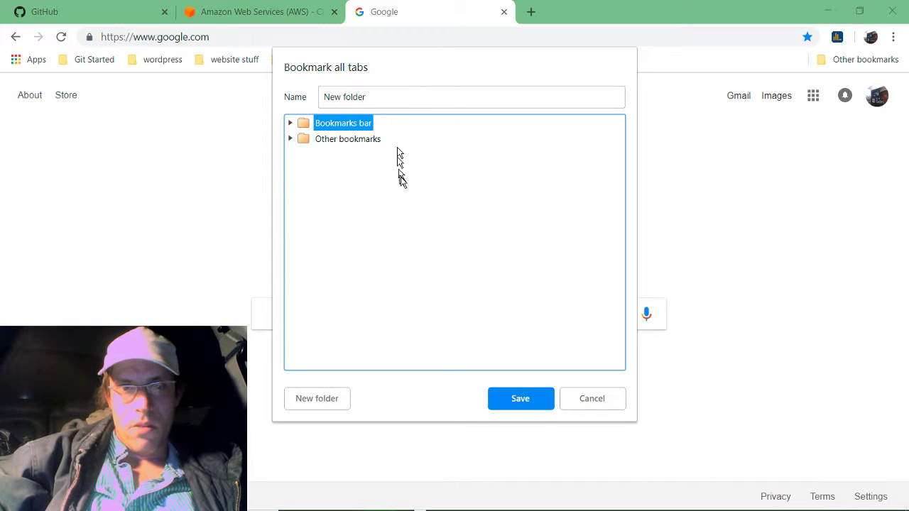
Name the new bookmark folder Getting Started Test and save the bookmarks of all tabs
click(423, 103)
key(BackSpace)
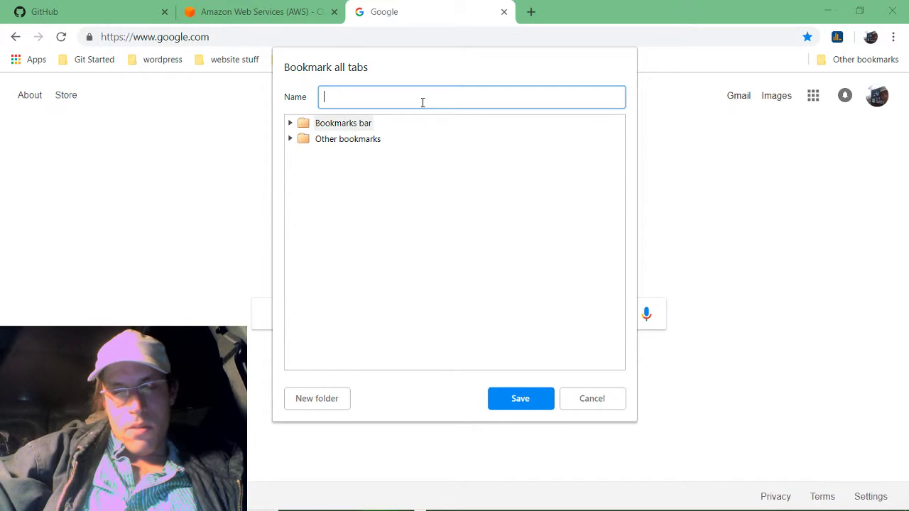
text(Gi)
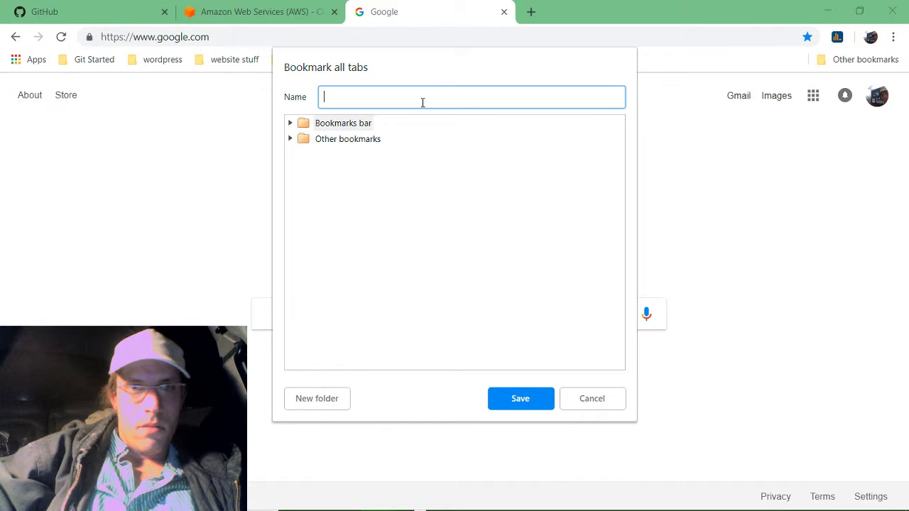
text(Getting Star)
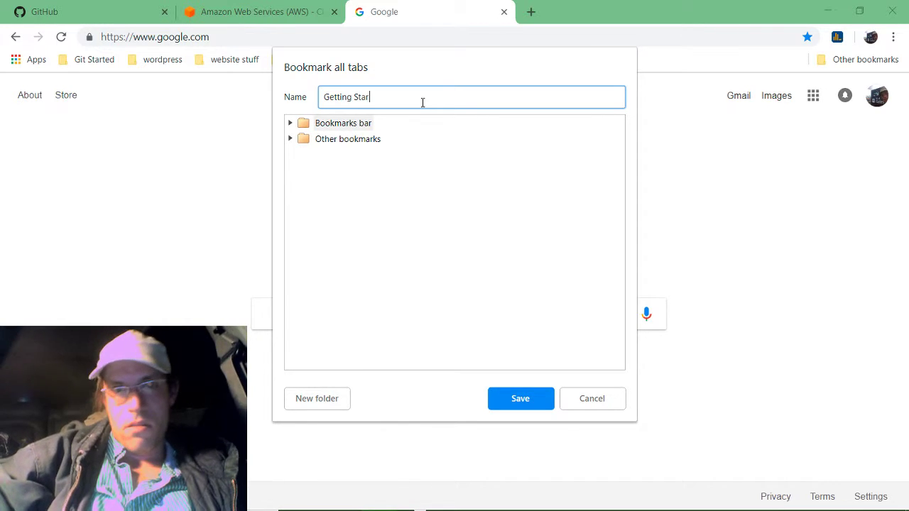
text(ted Te)
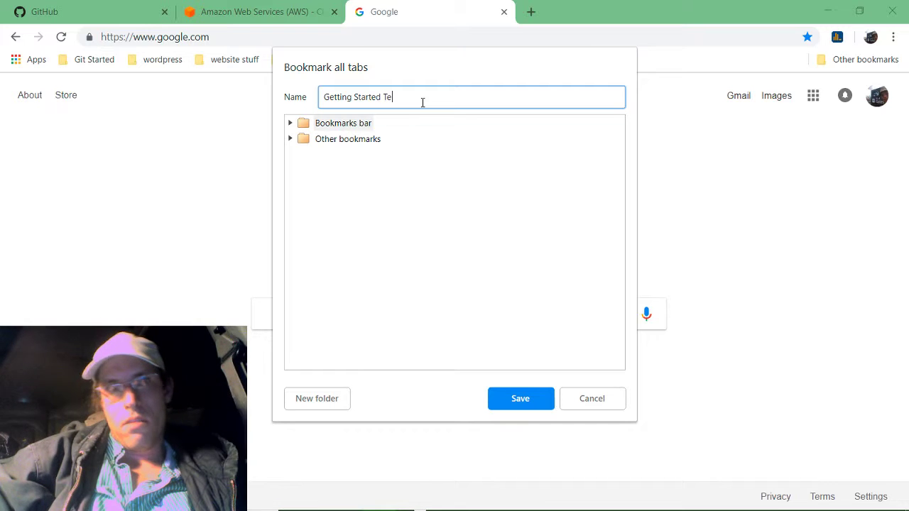
text(st)
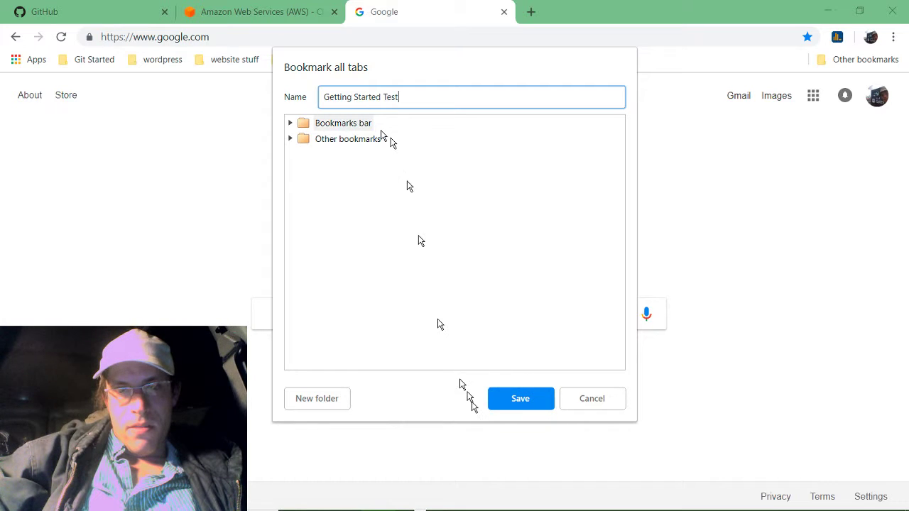
click(520, 398)
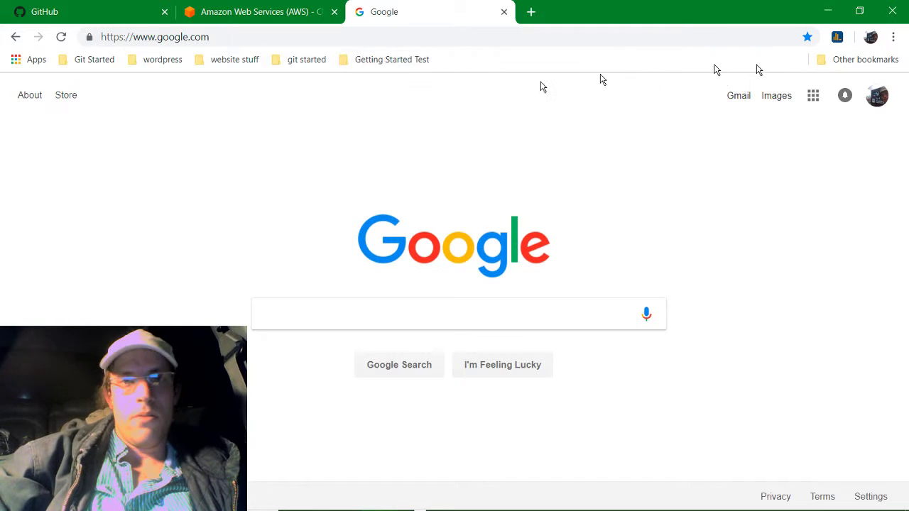
Hide the bookmarks bar
click(893, 37)
mouse_move(788, 155)
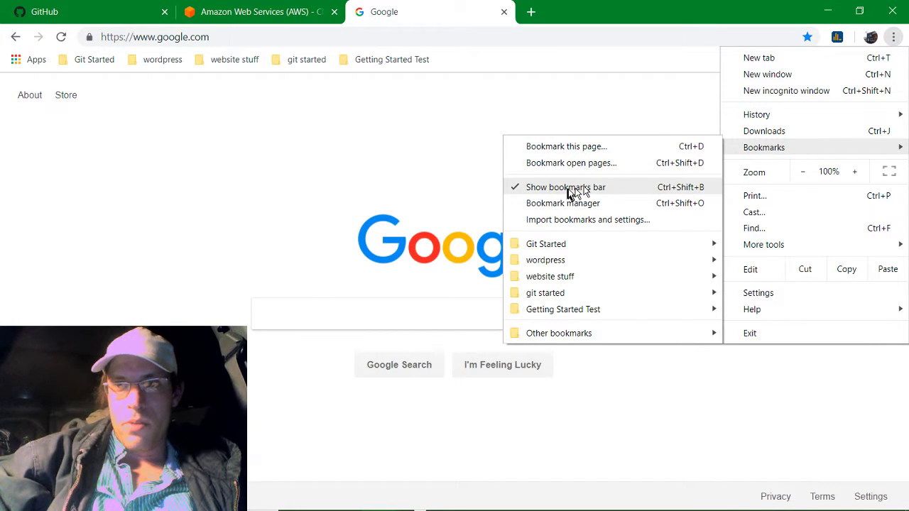
click(631, 187)
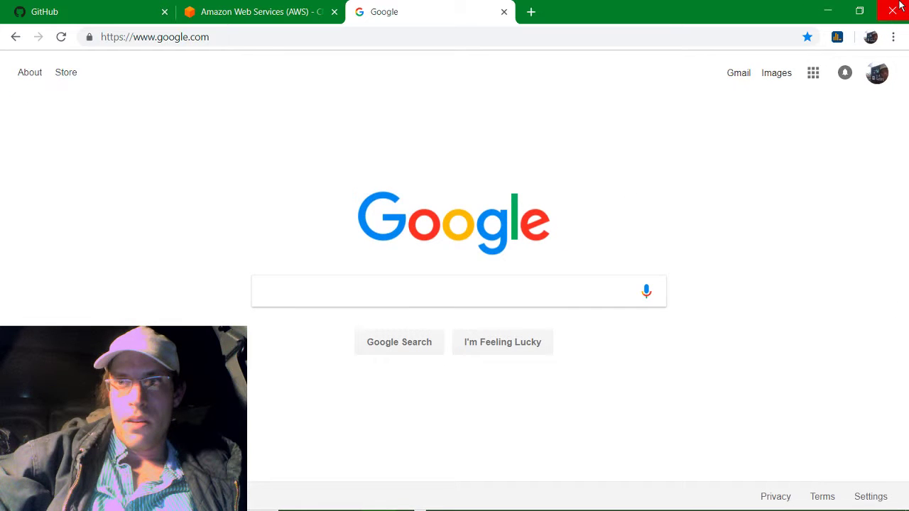
Check the contents of the Getting Started Test bookmark folder and turn the bookmarks bar back on
click(894, 37)
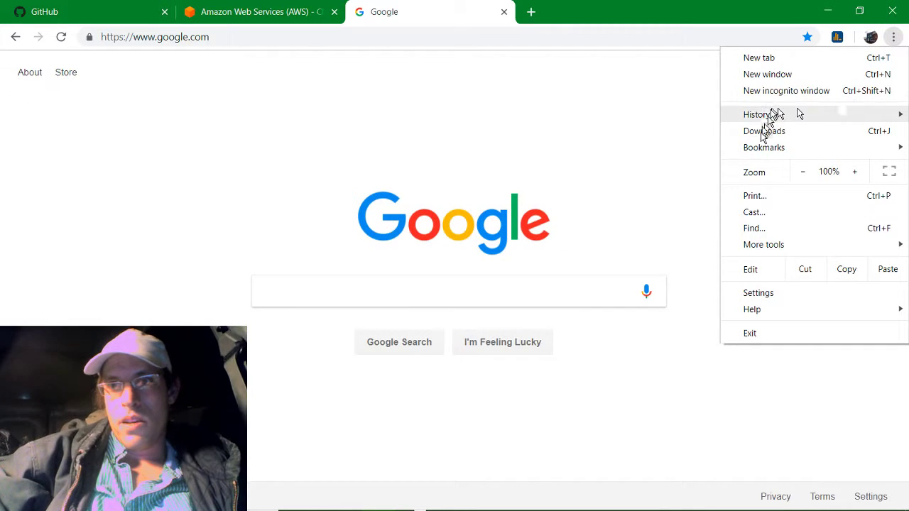
mouse_move(767, 150)
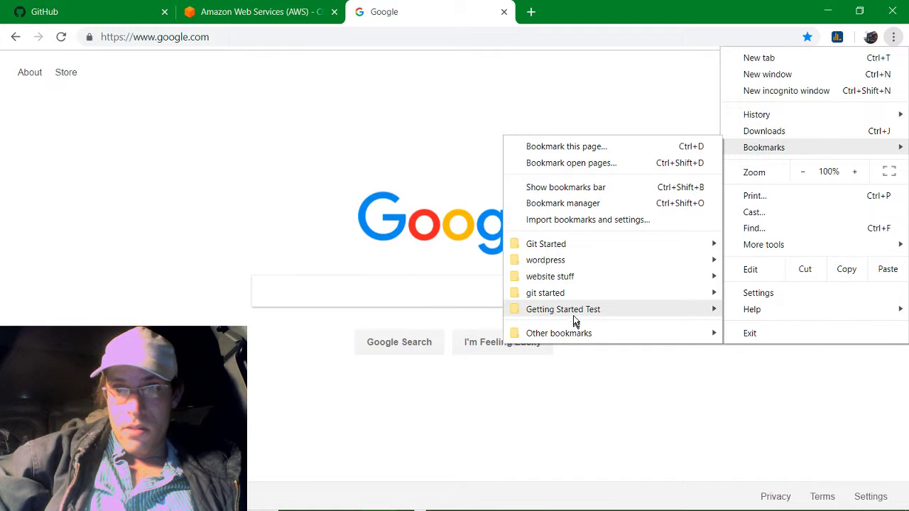
mouse_move(574, 317)
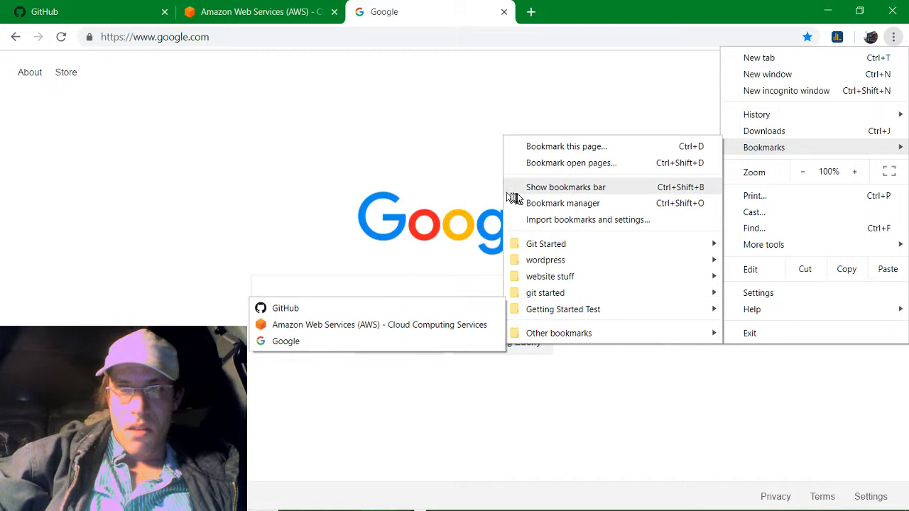
click(541, 190)
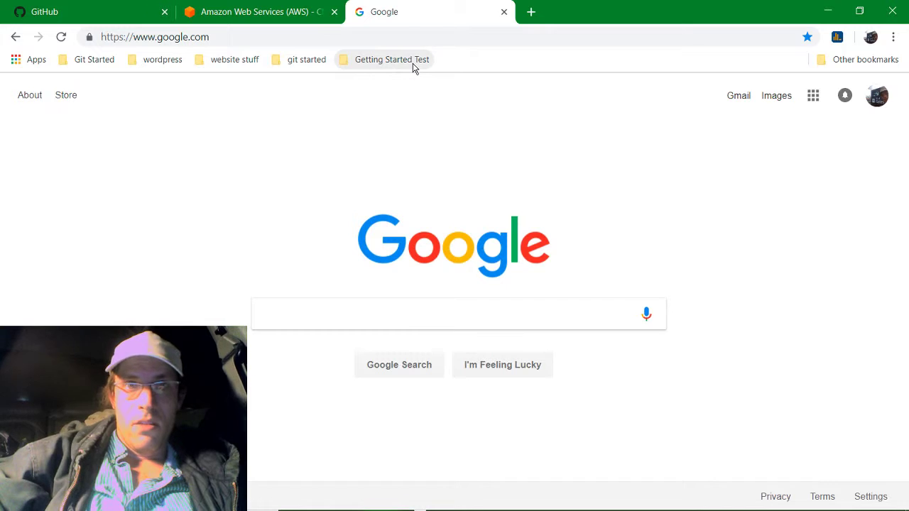
Look into the Getting Started Test folder on the bookmarks bar, and close the Amazon Web Services and GitHub tabs
click(414, 64)
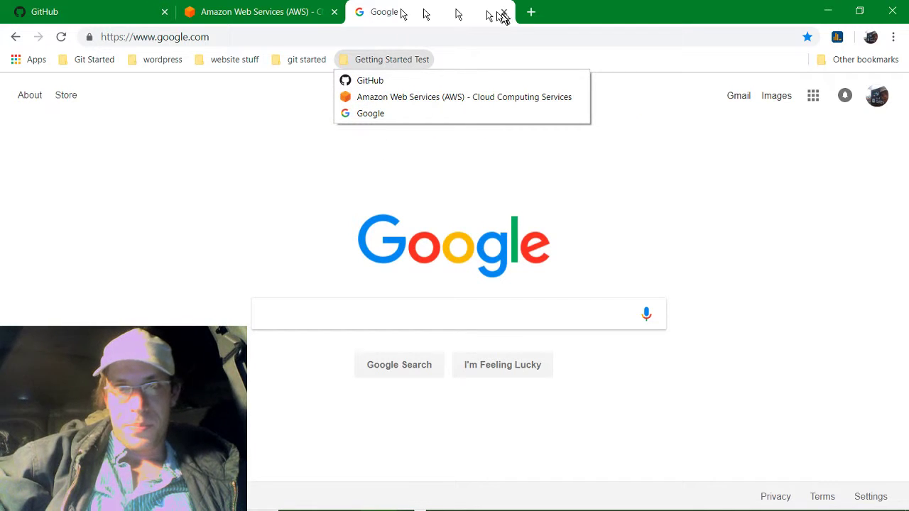
click(333, 11)
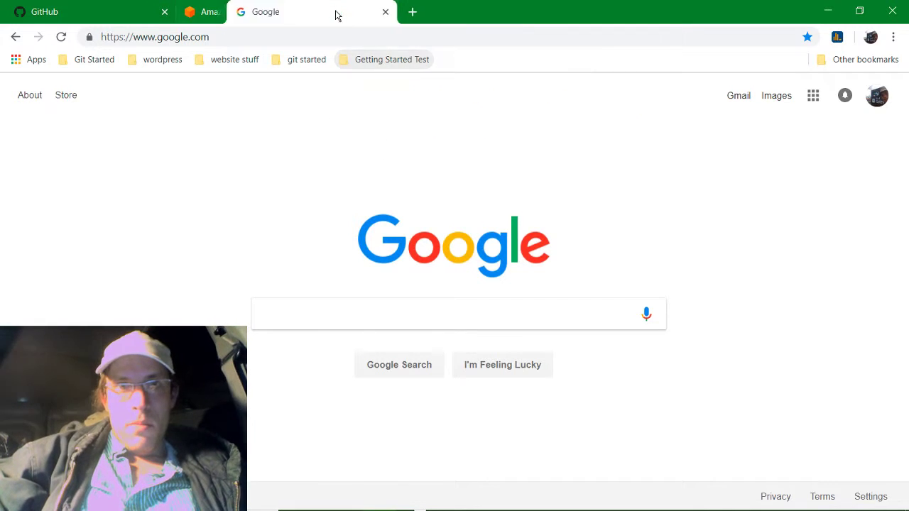
click(164, 12)
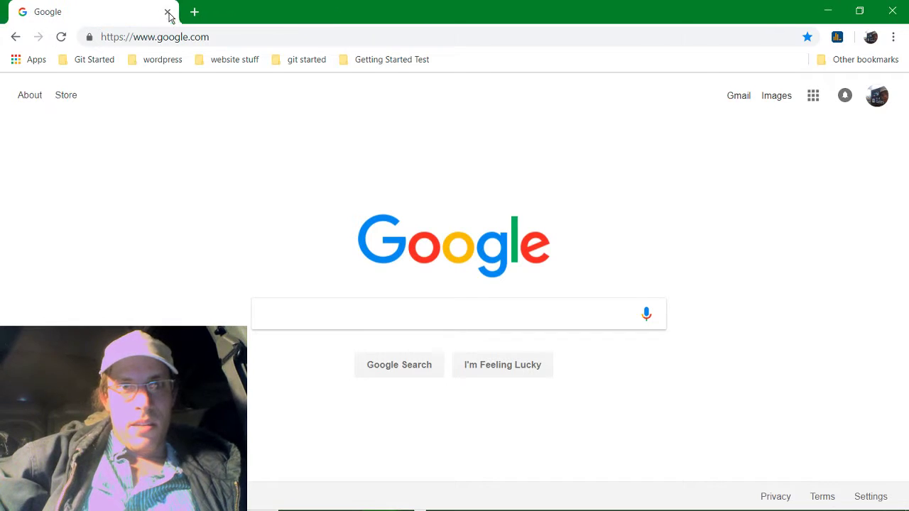
Open all three bookmarks of the Getting Started Test folder at once in the current window
right_click(400, 66)
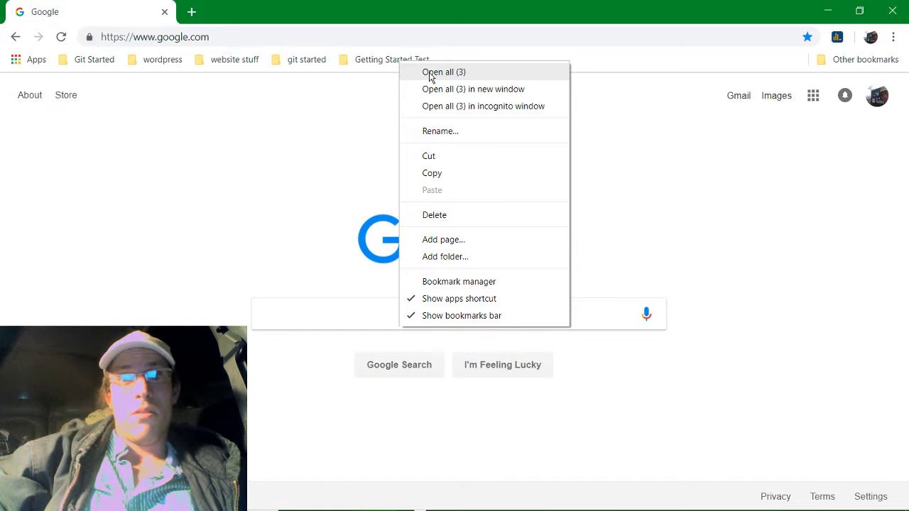
click(430, 72)
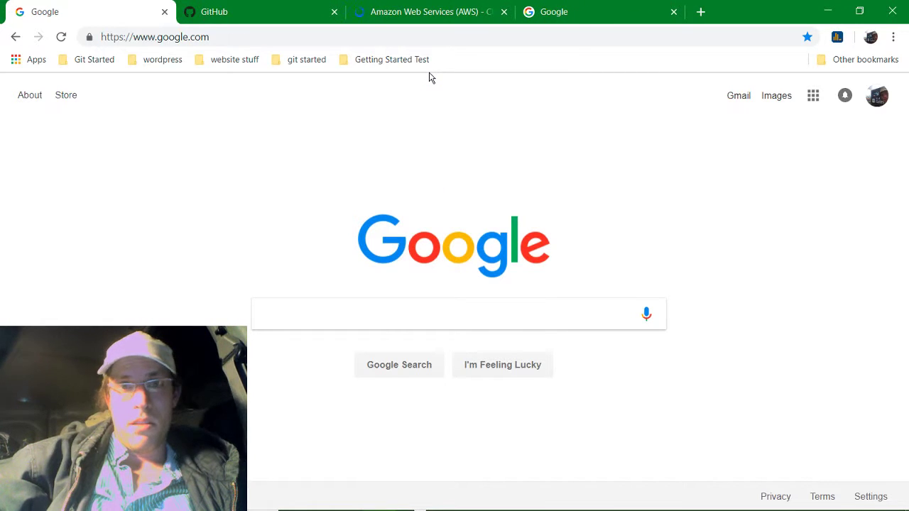
Open all eleven bookmarks of the wordpress folder at once, and close the whole browser window
right_click(144, 69)
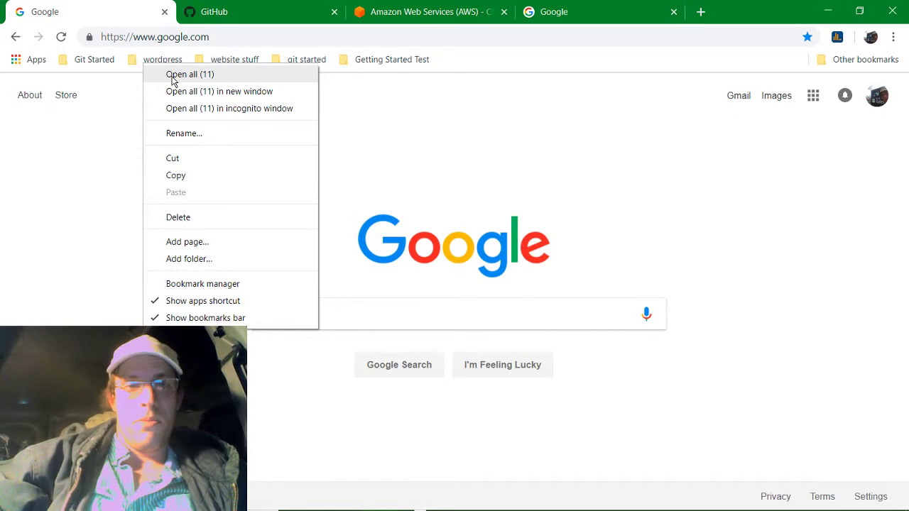
click(172, 75)
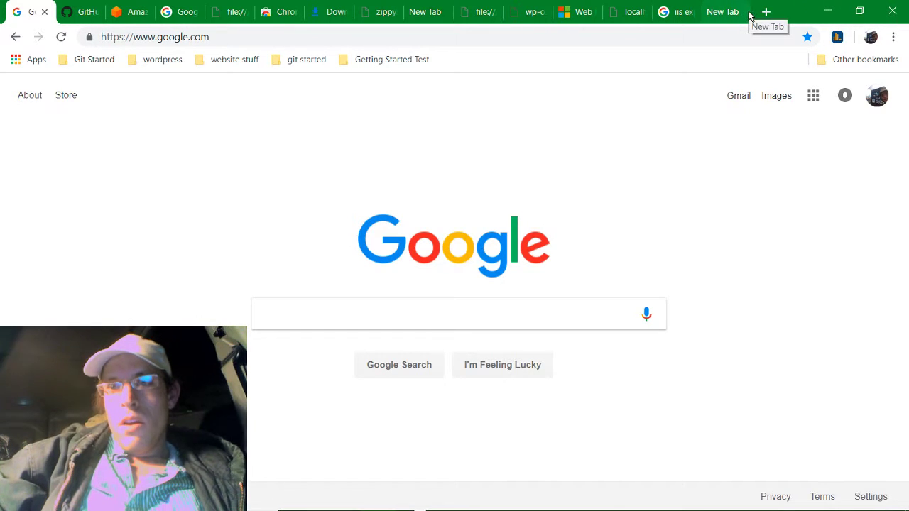
click(894, 13)
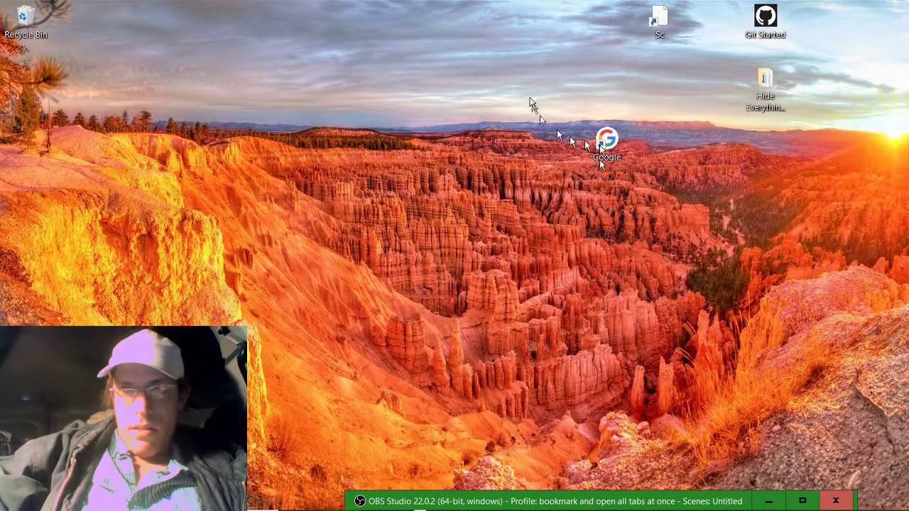
Launch the browser from the Google desktop shortcut and open all Getting Started Test bookmarks in a new window
double_click(619, 147)
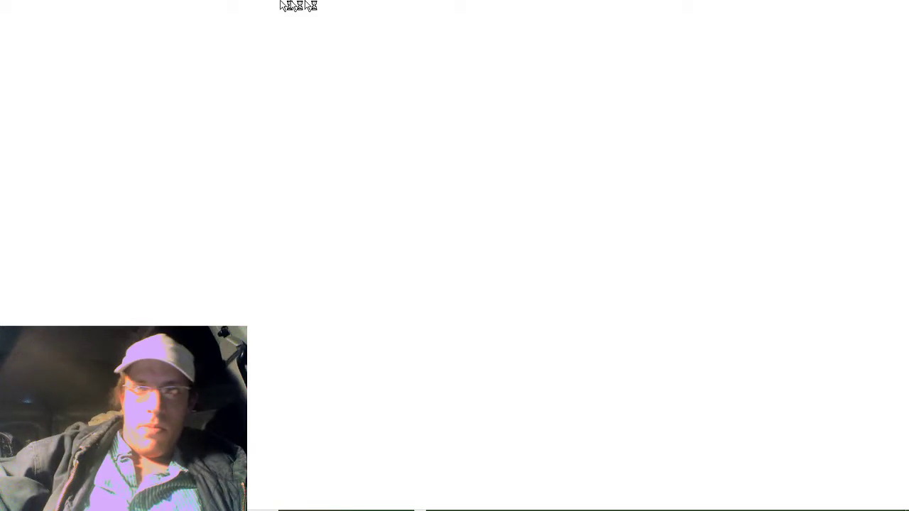
click(389, 59)
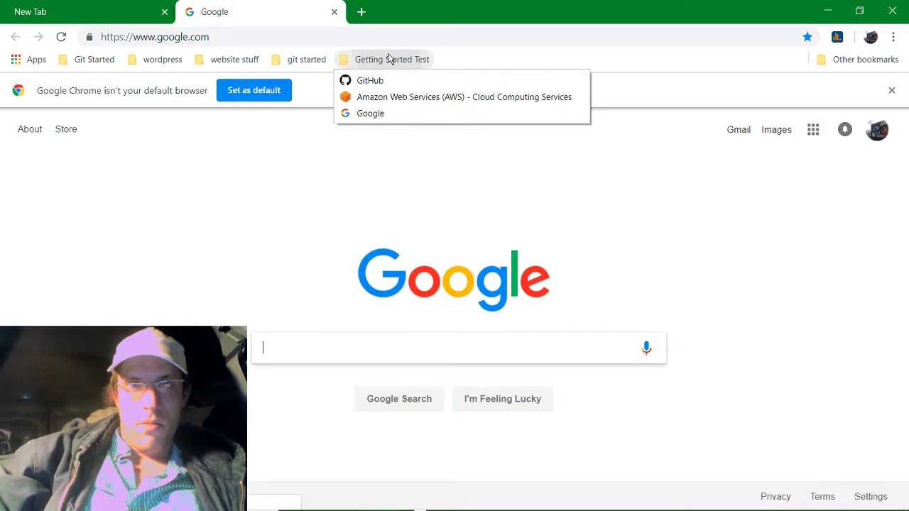
click(393, 65)
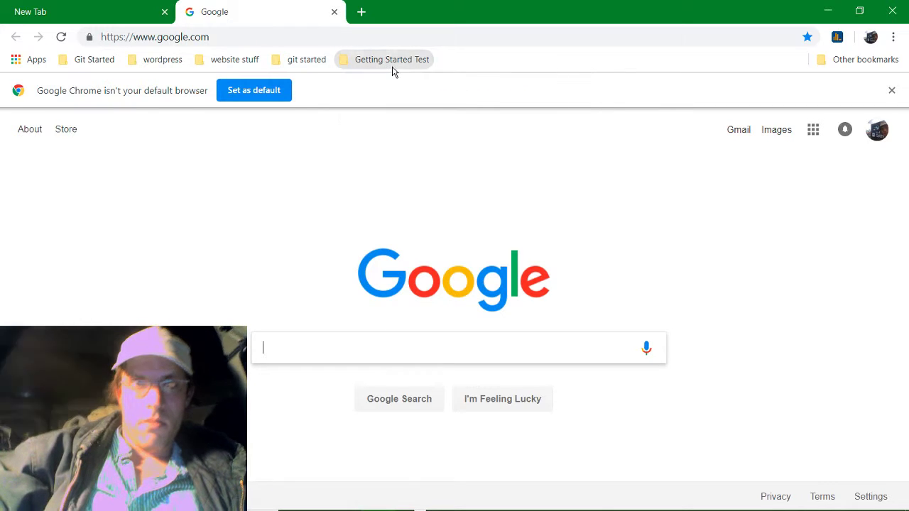
right_click(392, 69)
click(419, 92)
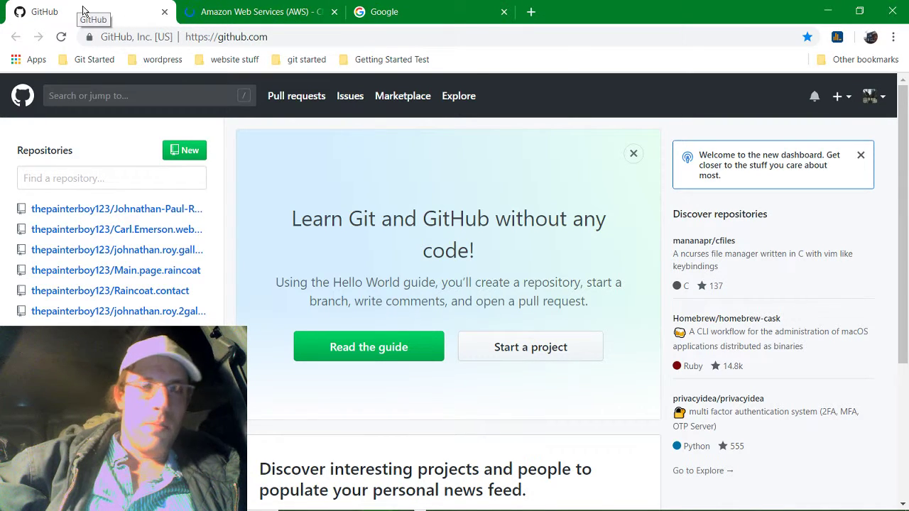
Create a desktop shortcut named GitHub for the current page
click(893, 39)
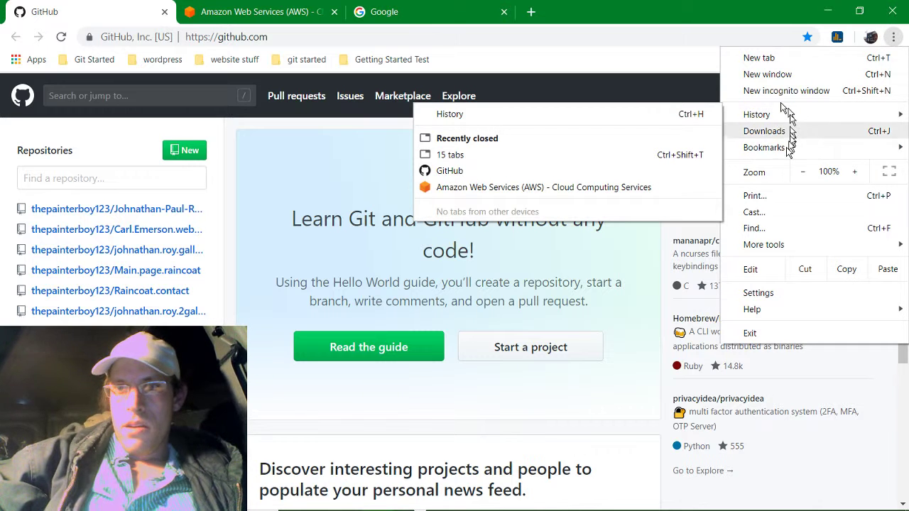
mouse_move(784, 153)
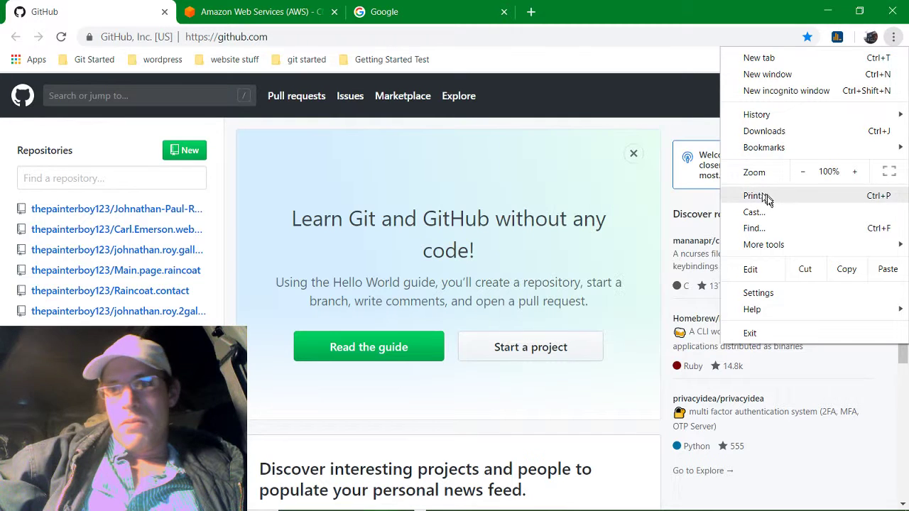
mouse_move(803, 248)
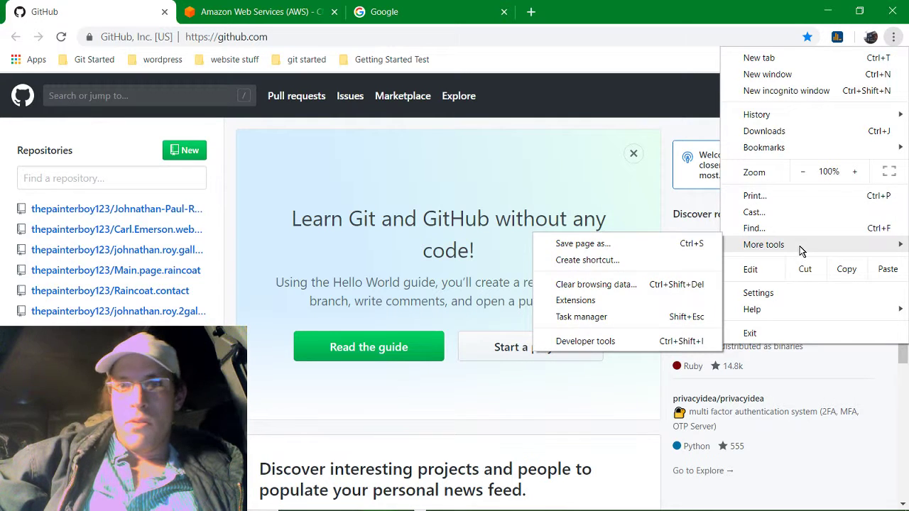
click(675, 263)
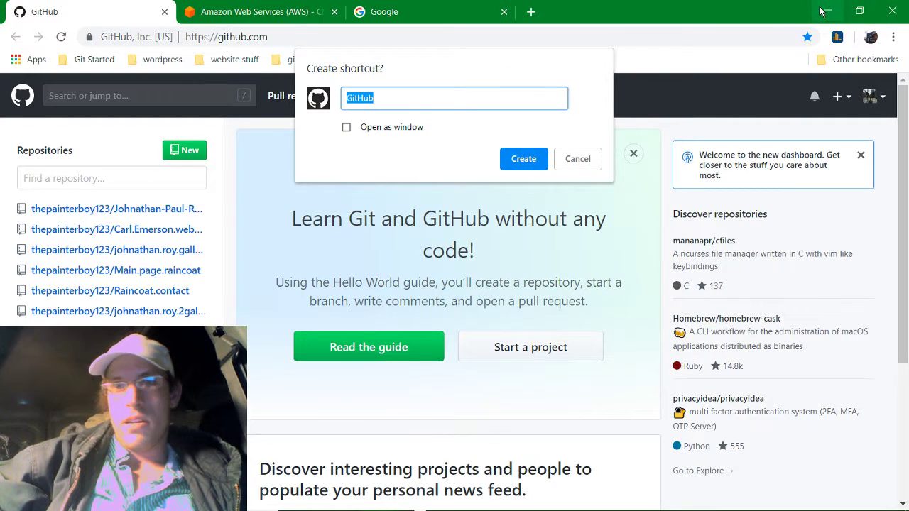
click(517, 159)
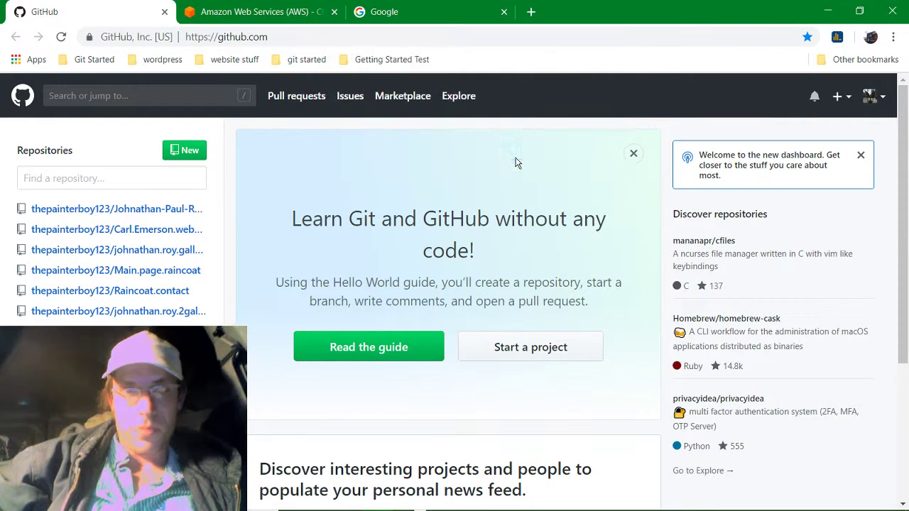
Minimize both browser windows and move the GitHub shortcut toward the middle of the desktop, level with the Google shortcut
click(829, 12)
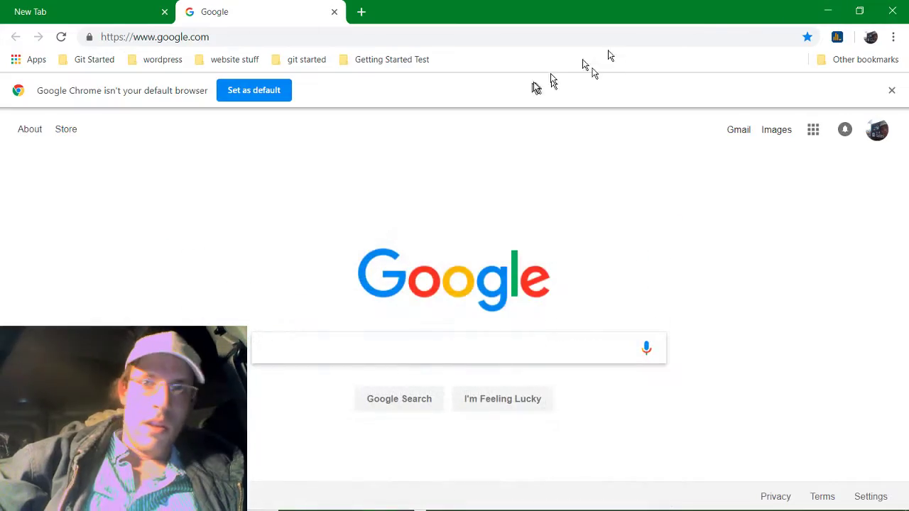
click(827, 13)
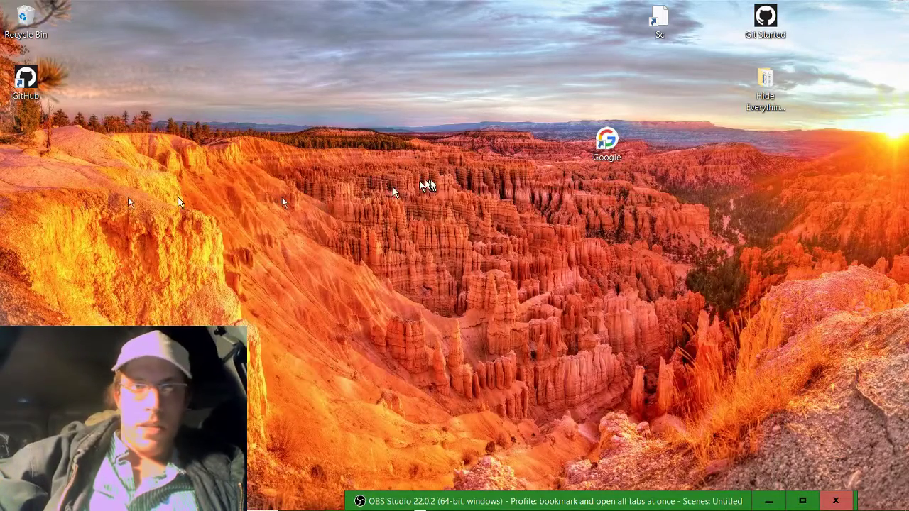
drag(25, 88, 250, 124)
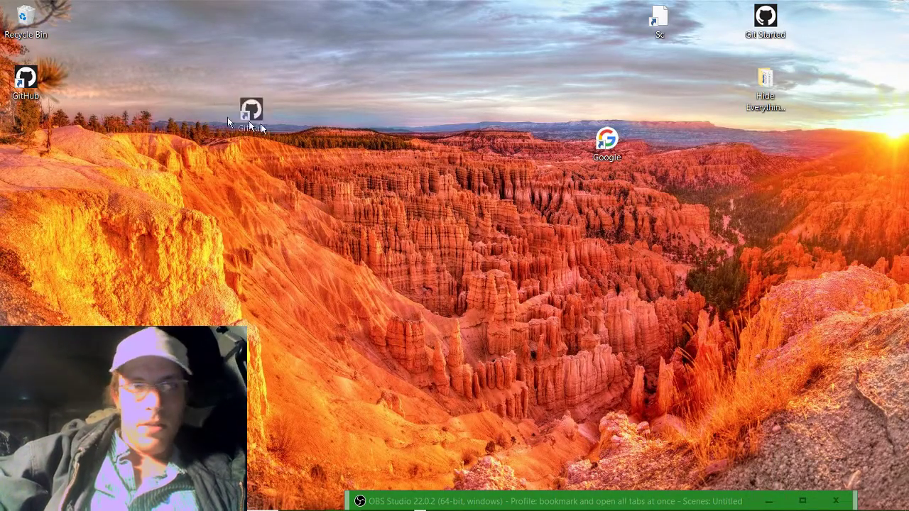
drag(353, 152, 362, 150)
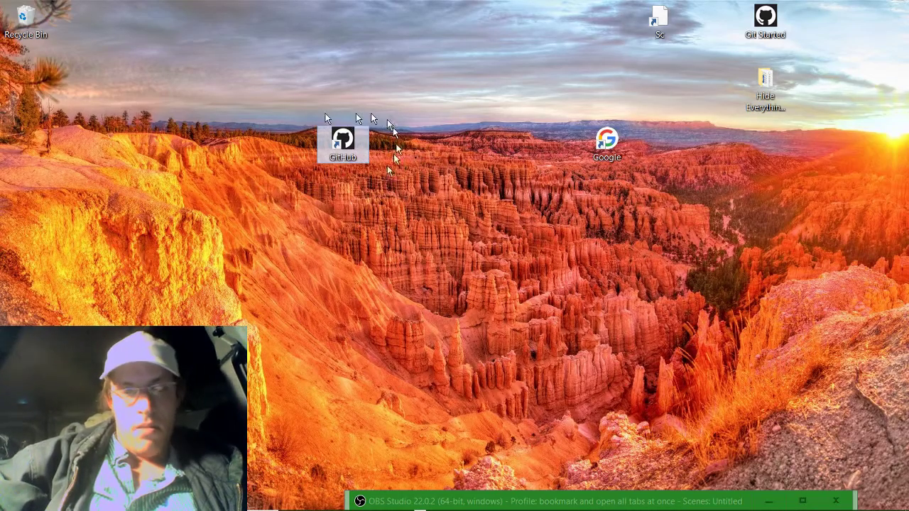
Create a new desktop folder named "Gitting Started" between the GitHub and Google shortcuts
right_click(435, 150)
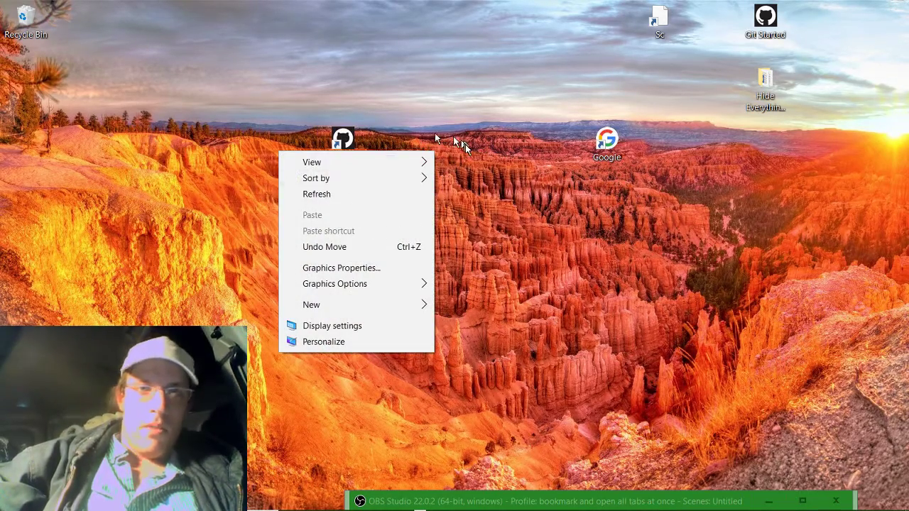
mouse_move(402, 306)
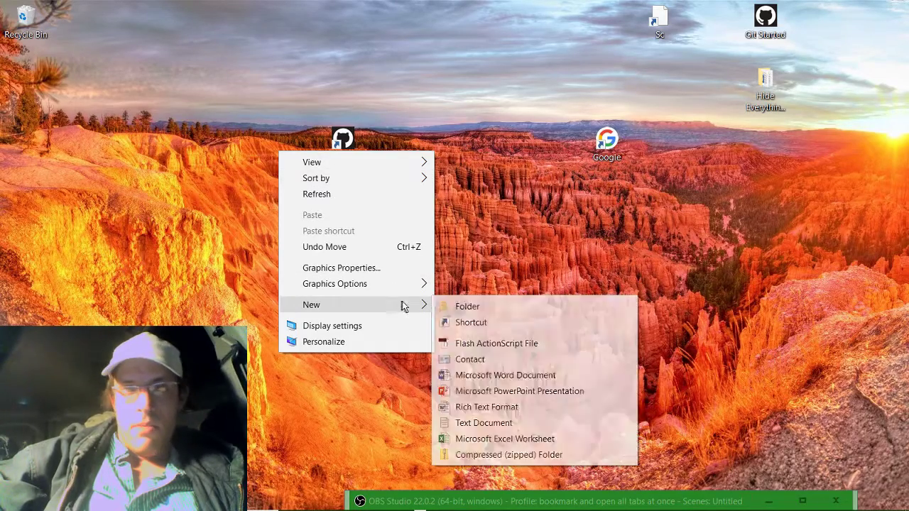
click(473, 306)
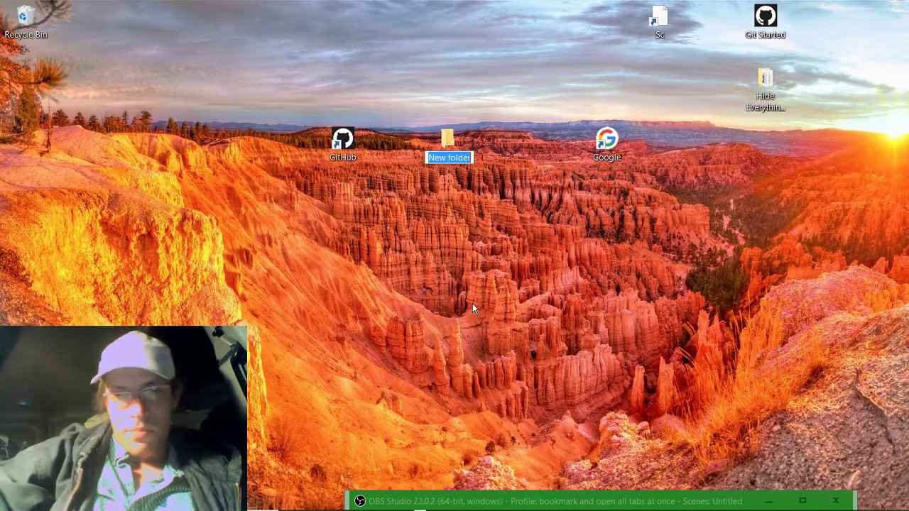
text(Git)
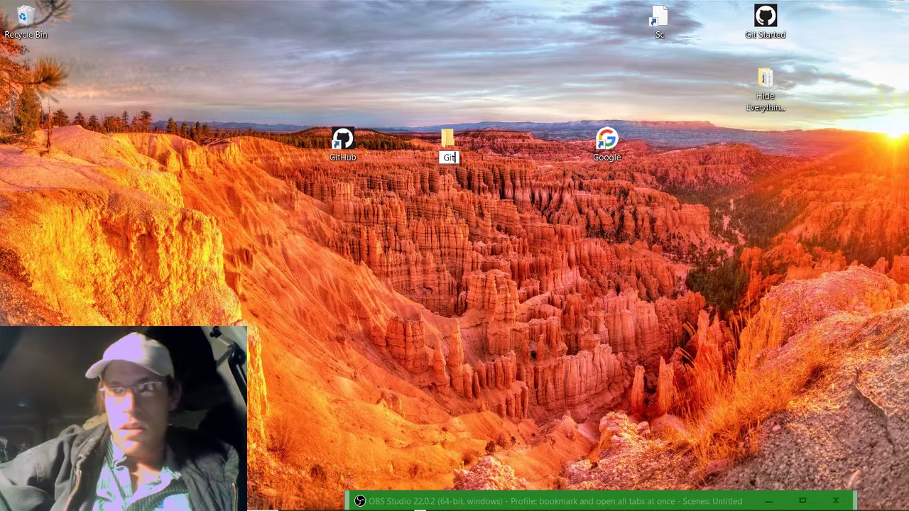
text(tin)
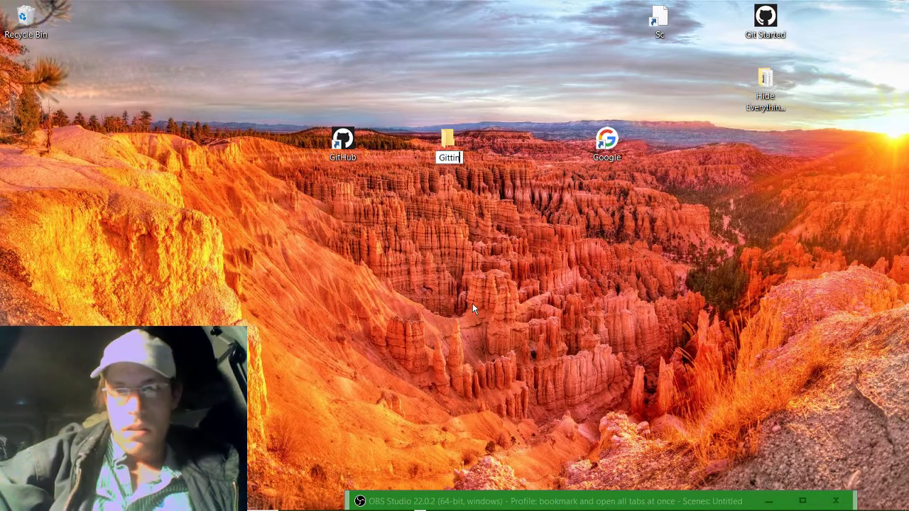
text(g Starte)
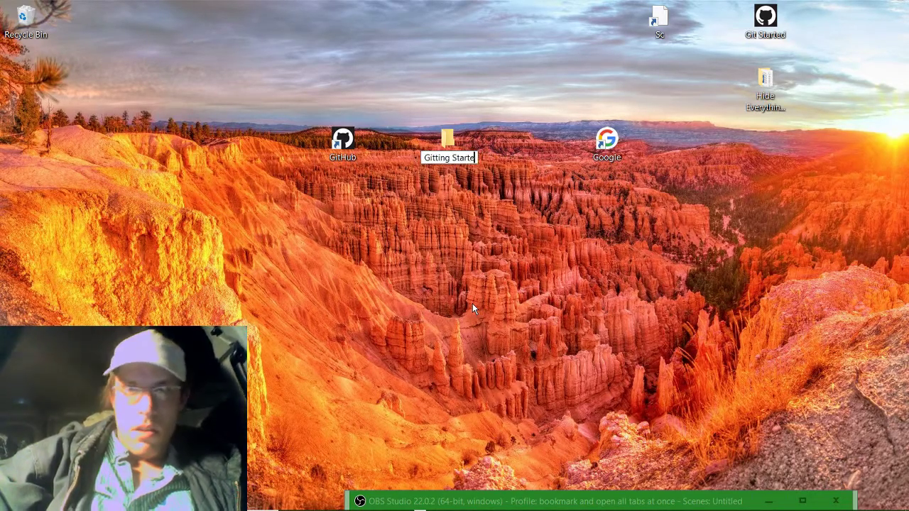
text(d)
key(Return)
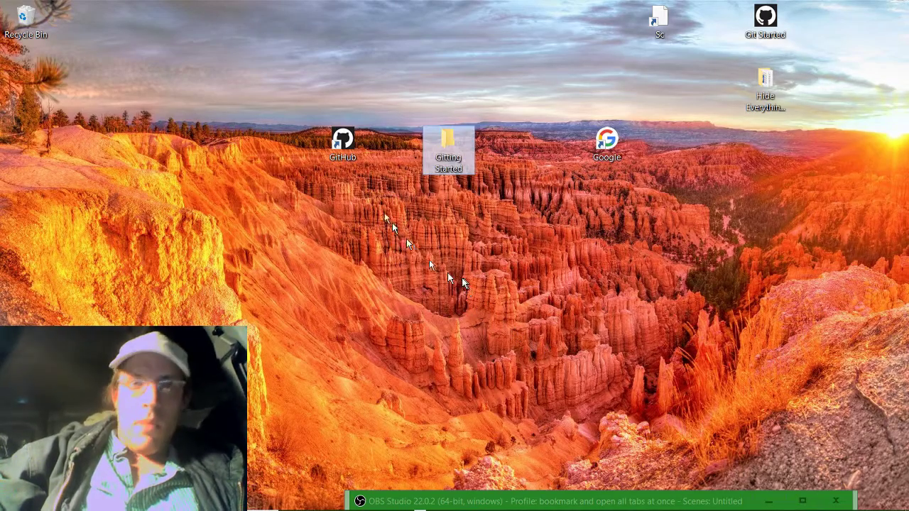
Move the GitHub shortcut into the Gitting Started folder, and place the folder beside the Google shortcut
drag(344, 150, 445, 160)
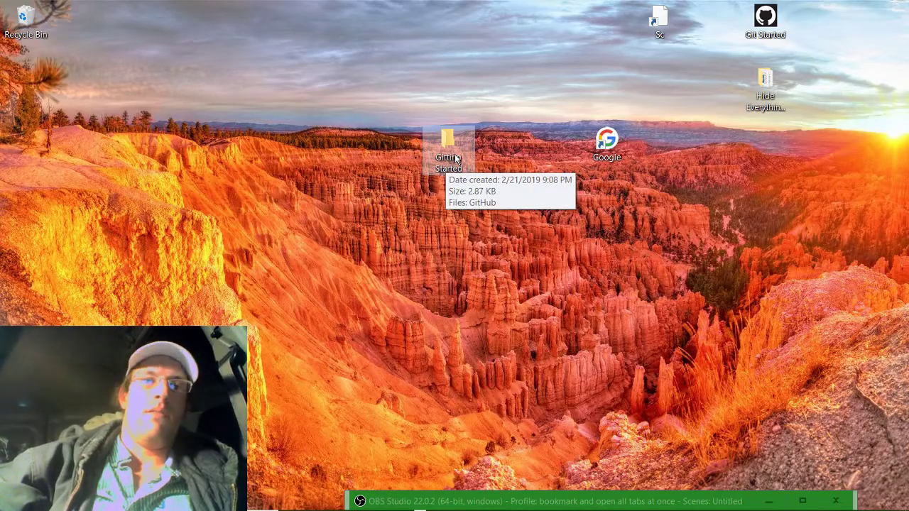
click(448, 150)
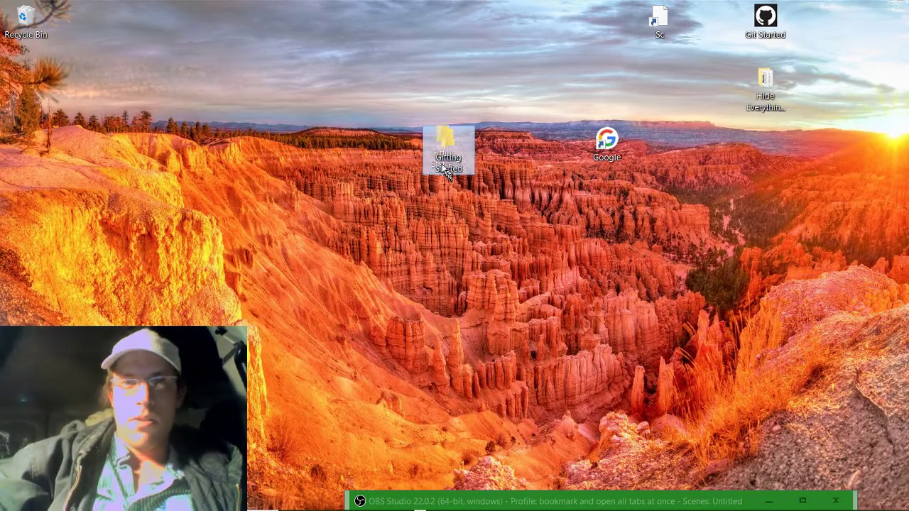
drag(447, 151, 504, 148)
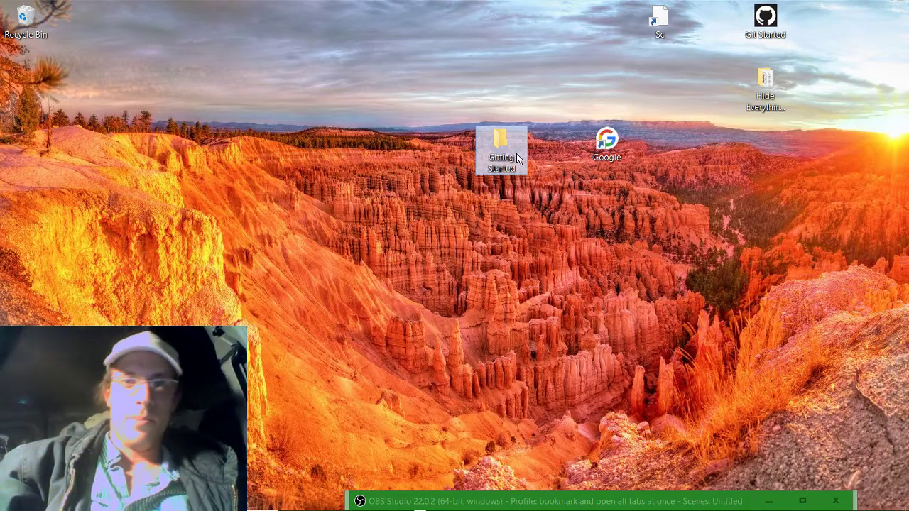
Look through the icons available for the Gitting Started folder, and close its properties
right_click(516, 153)
click(541, 146)
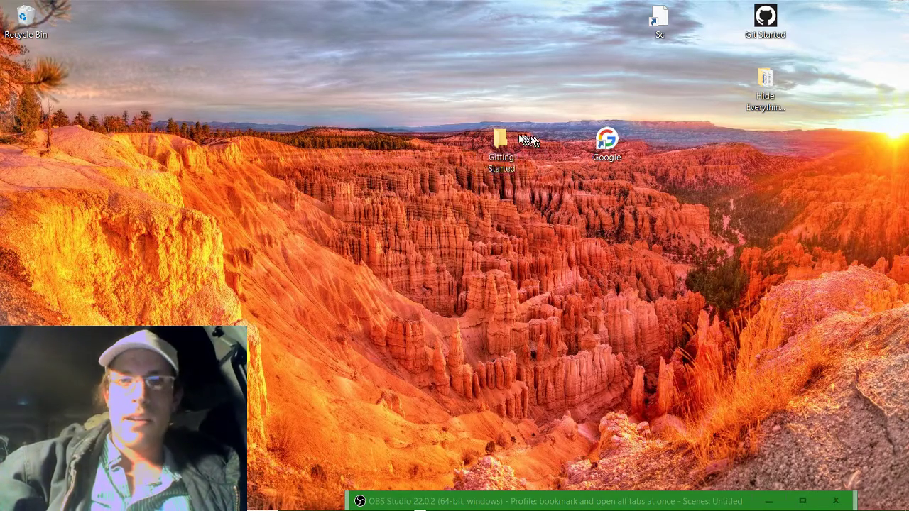
right_click(513, 144)
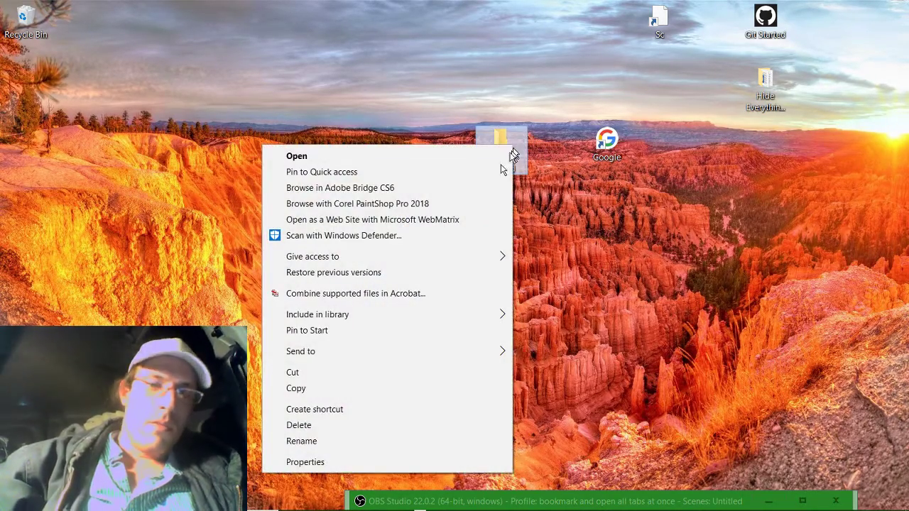
click(376, 462)
click(721, 180)
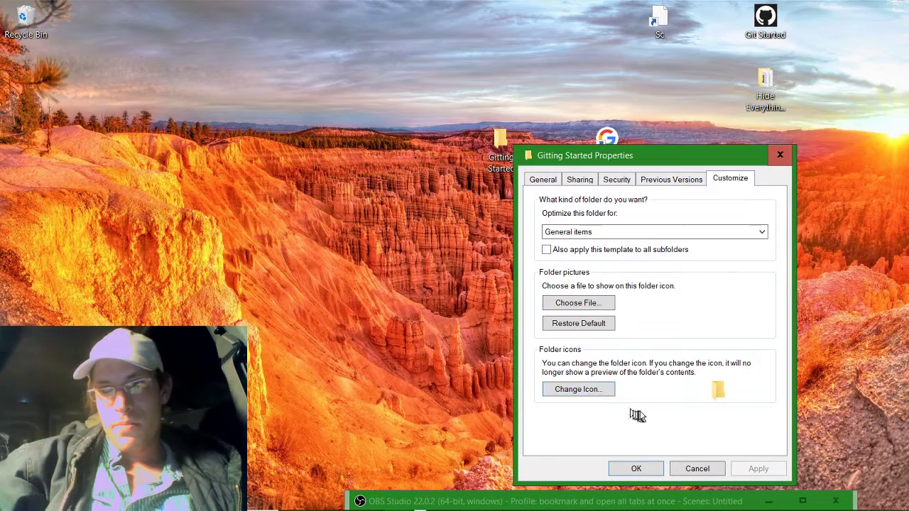
click(602, 392)
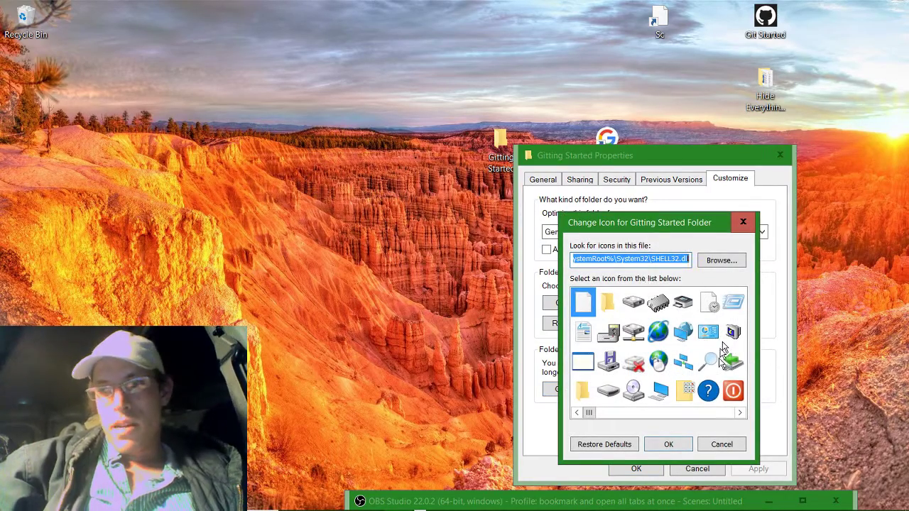
drag(589, 420, 615, 424)
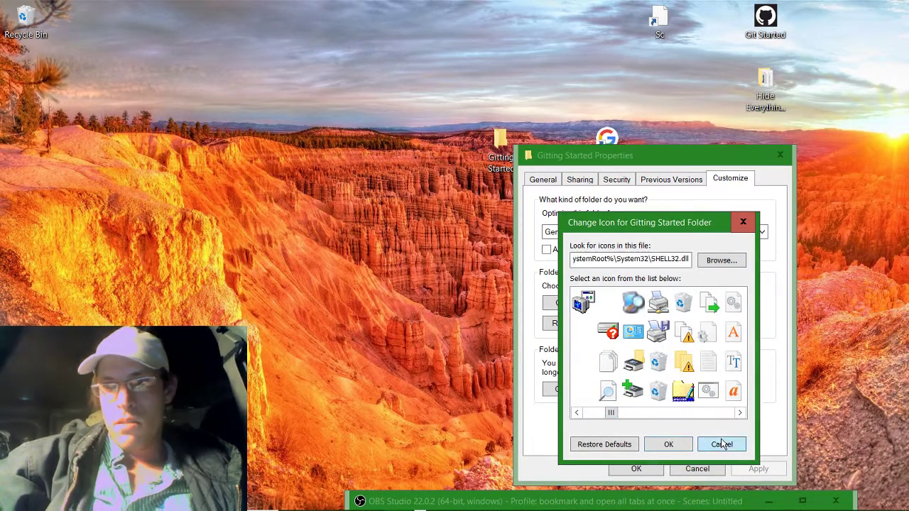
click(722, 442)
click(776, 156)
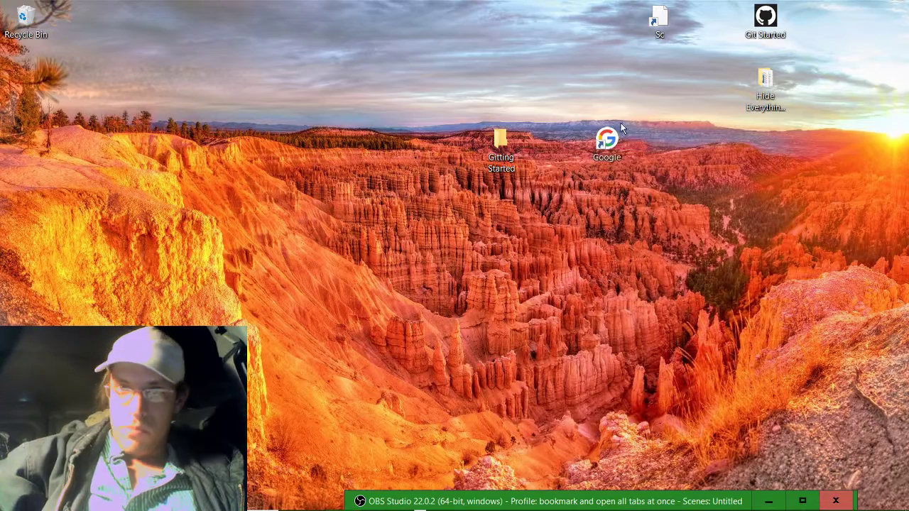
Copy the GitHub.ico icon file path from the properties of the GitHub shortcut inside the Gitting Started folder, and close its windows
double_click(492, 167)
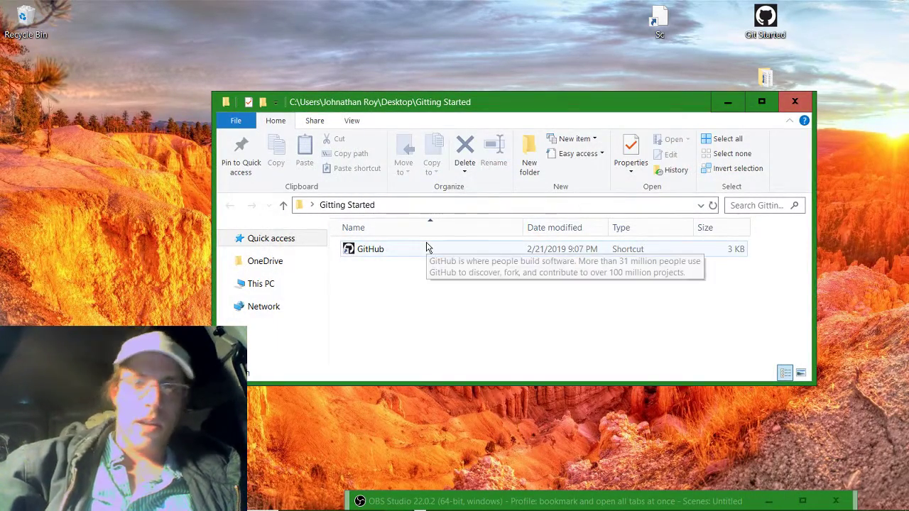
drag(375, 259, 361, 284)
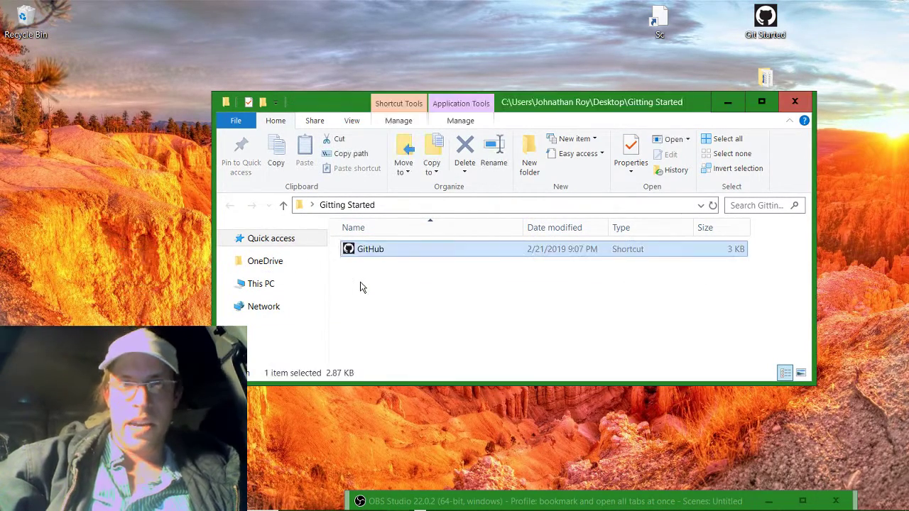
right_click(362, 255)
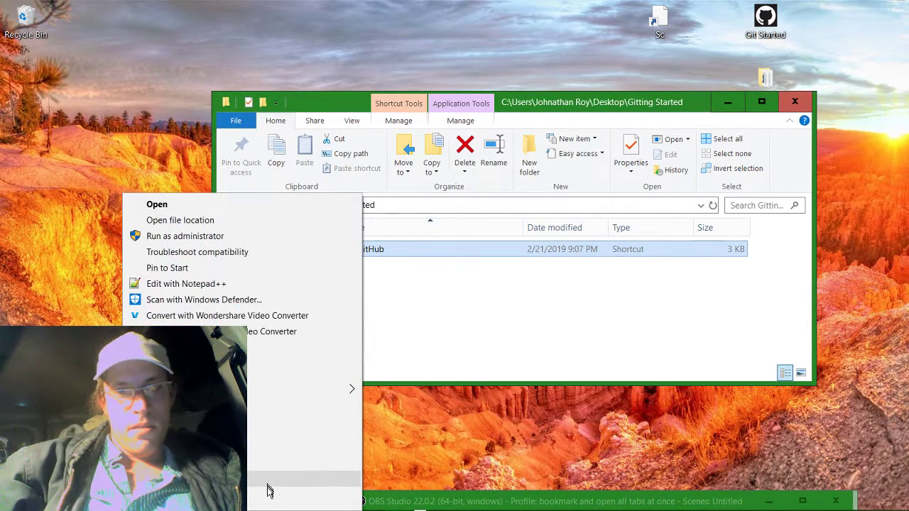
click(268, 490)
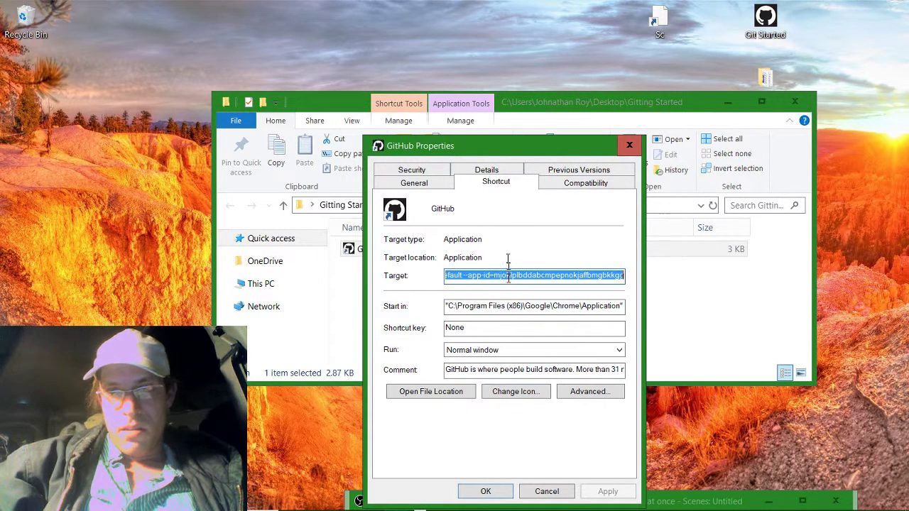
click(517, 392)
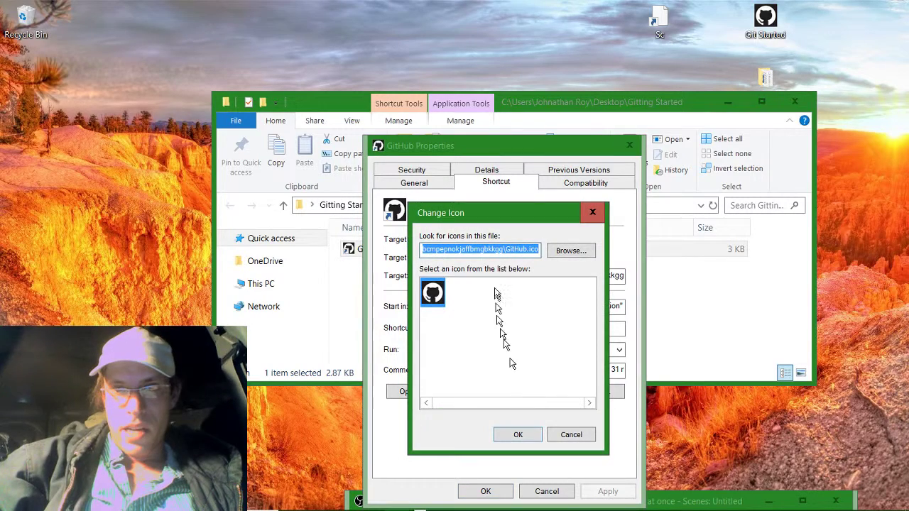
right_click(483, 252)
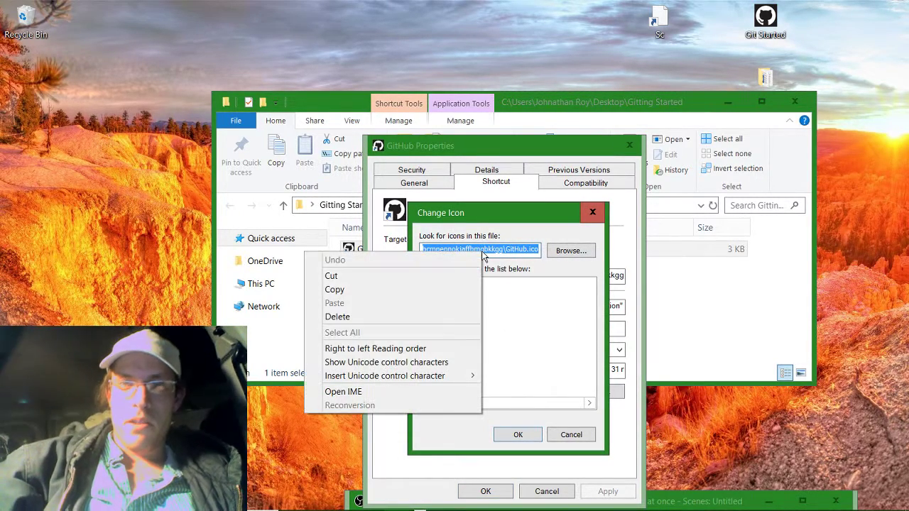
click(448, 290)
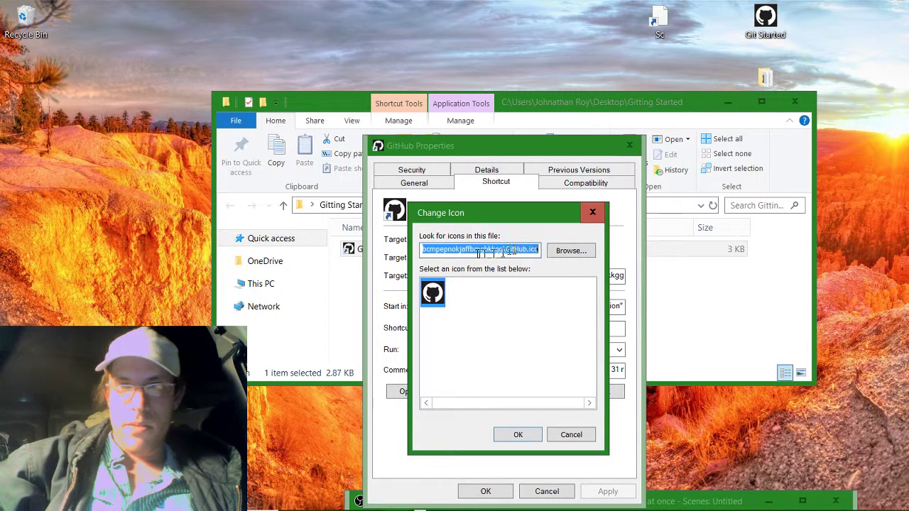
click(563, 436)
click(534, 491)
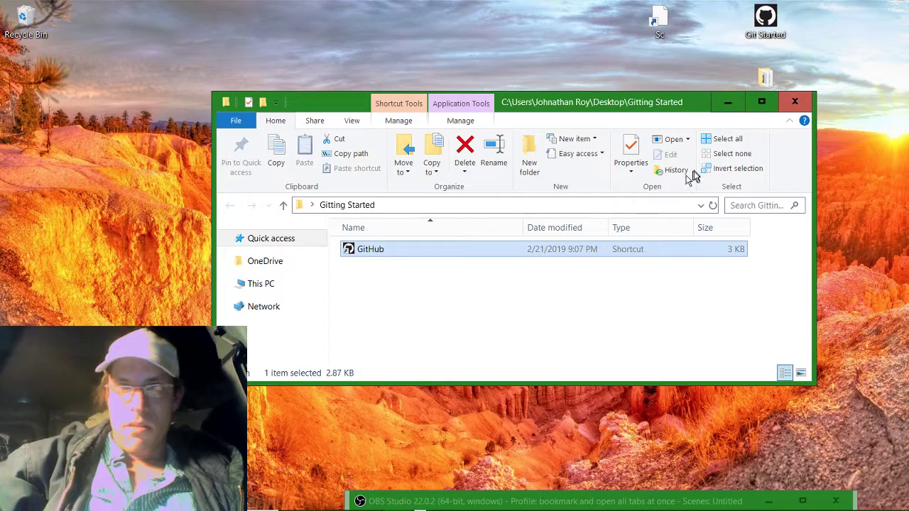
click(790, 105)
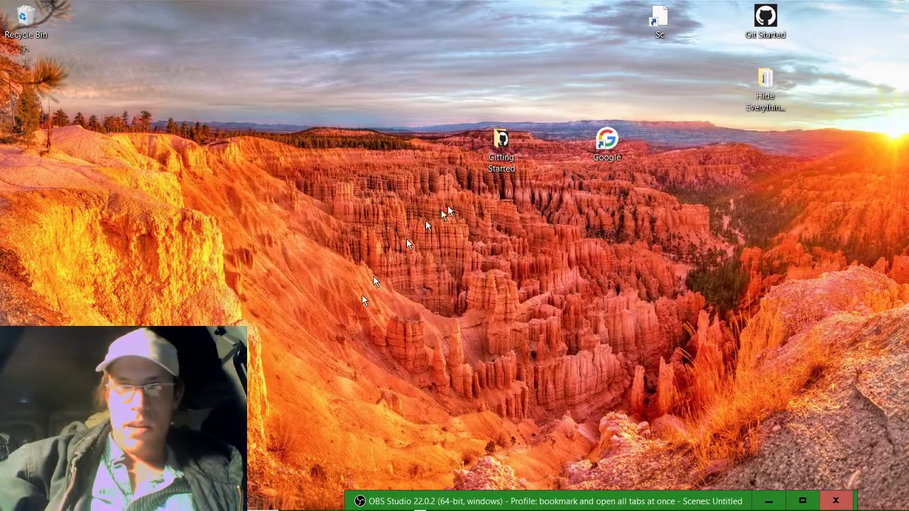
Change the Gitting Started folder's icon to the GitHub logo using the copied GitHub.ico path, and apply it
right_click(500, 156)
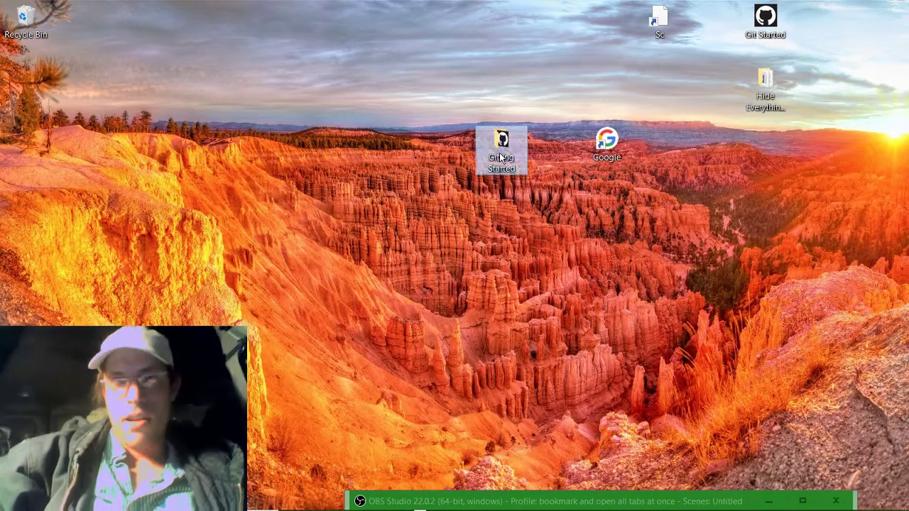
click(455, 469)
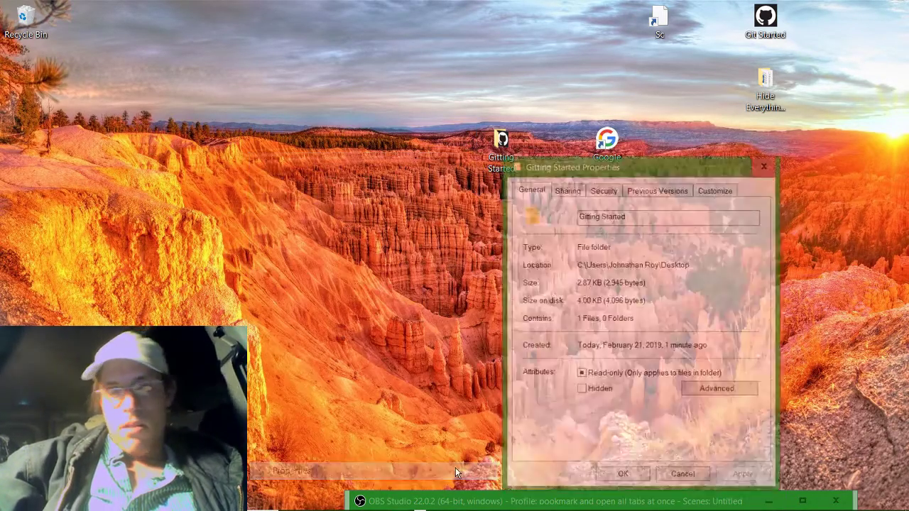
click(715, 187)
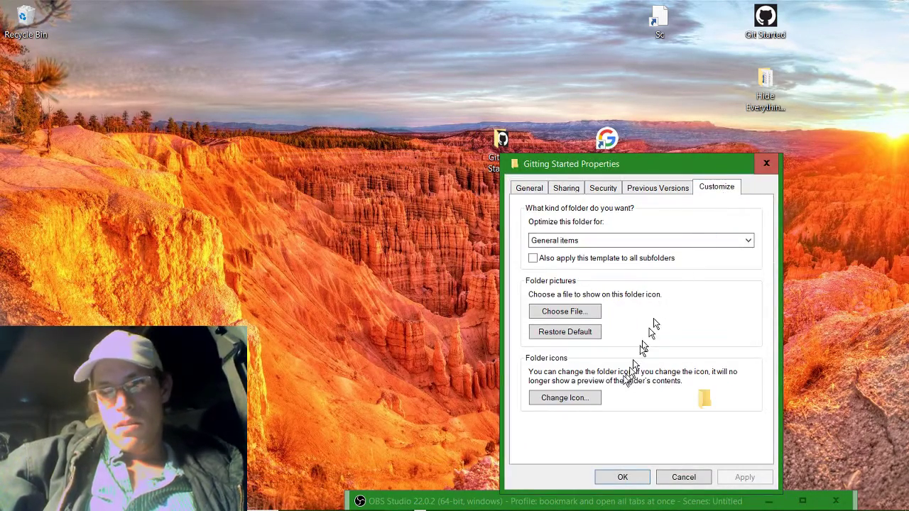
click(564, 397)
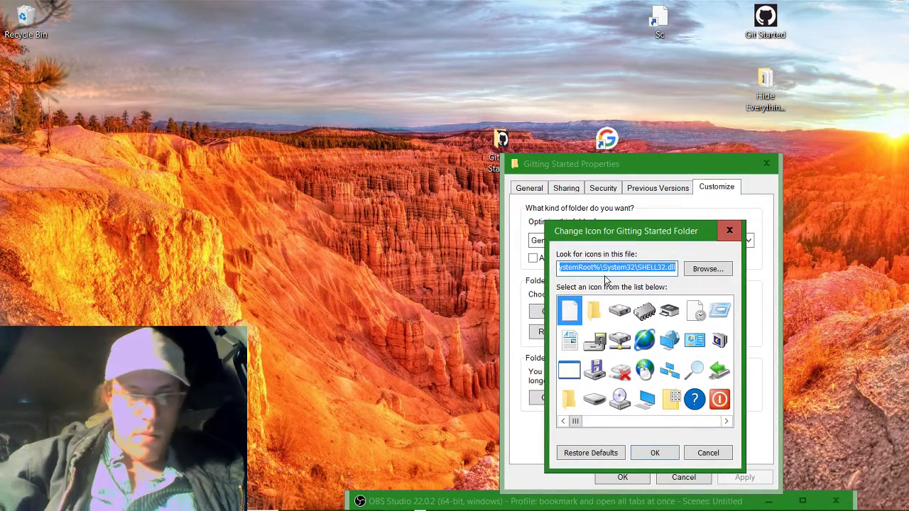
key(ctrl+v)
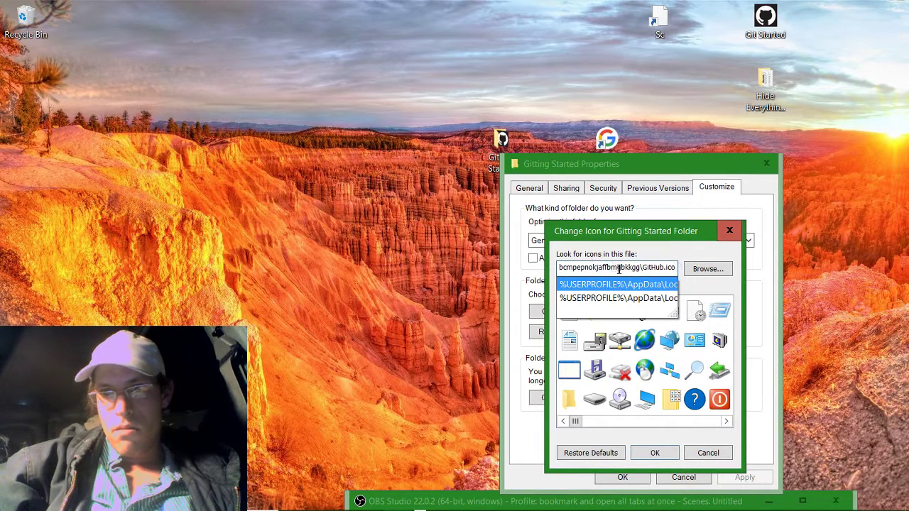
click(654, 460)
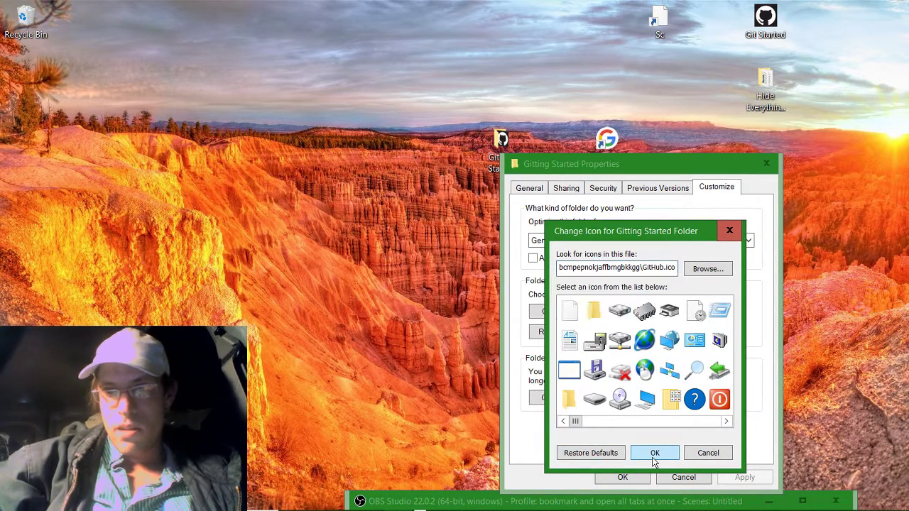
click(654, 460)
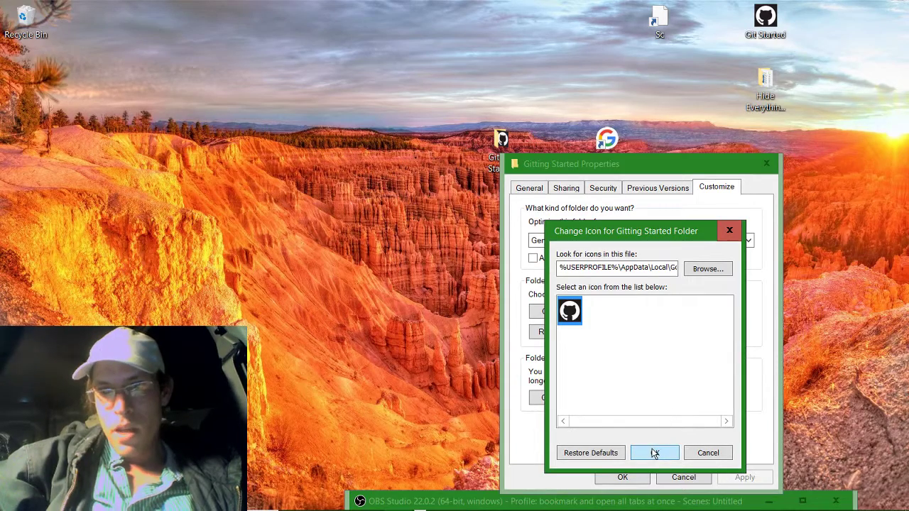
click(654, 454)
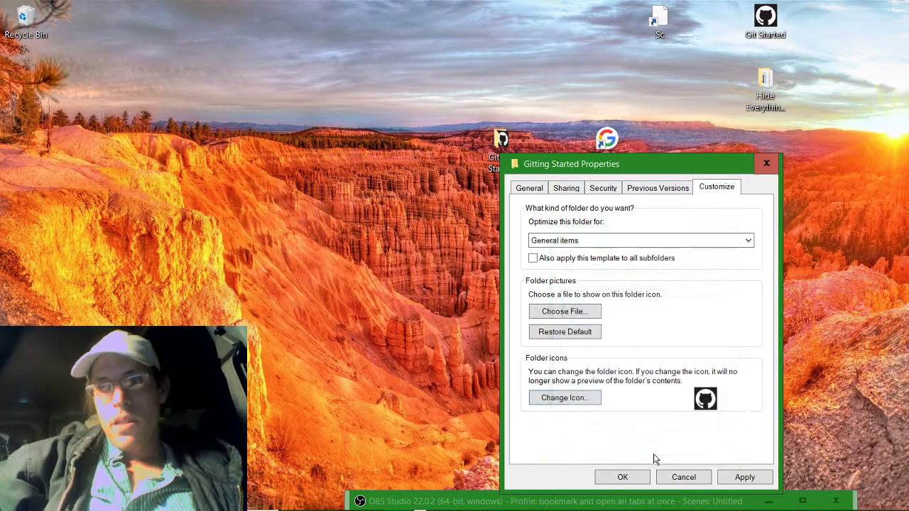
click(733, 481)
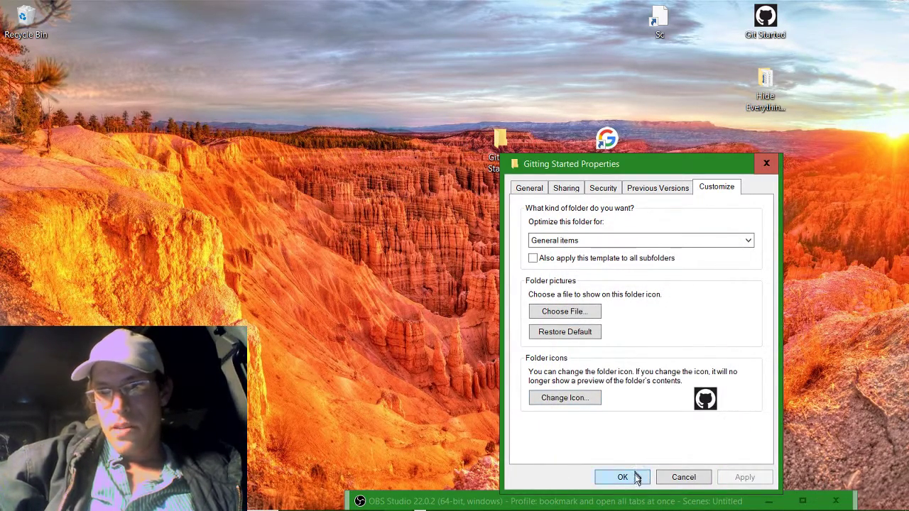
click(622, 477)
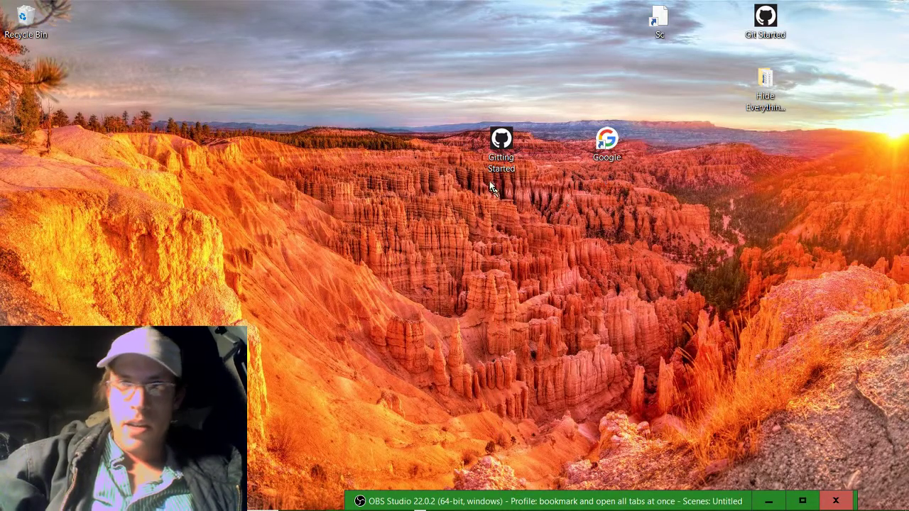
Move the Gitting Started folder beside the Git Started folder, and test its GitHub shortcut before closing the browser and folder windows
drag(501, 146, 823, 29)
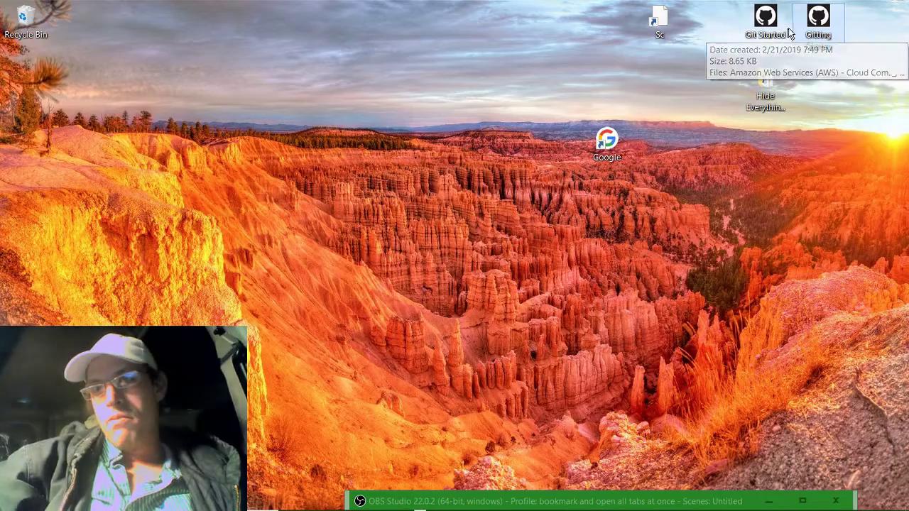
double_click(810, 27)
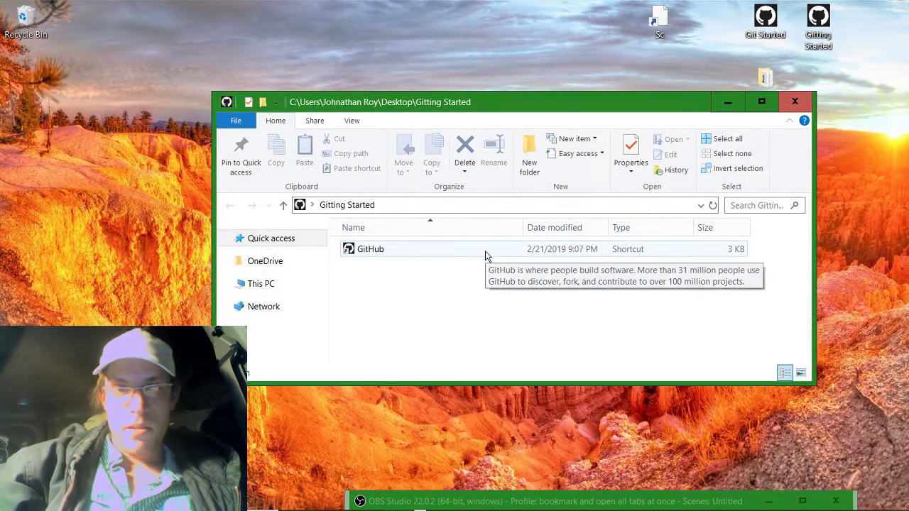
double_click(486, 255)
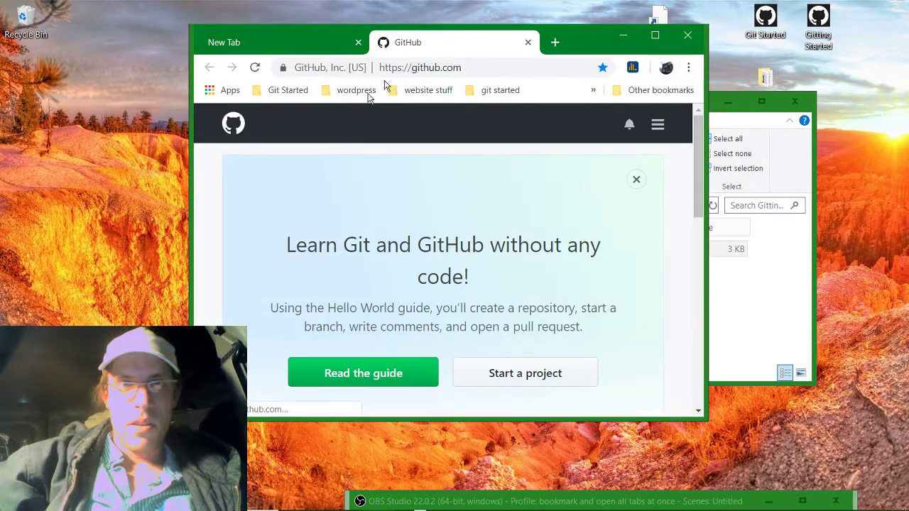
click(687, 35)
click(795, 100)
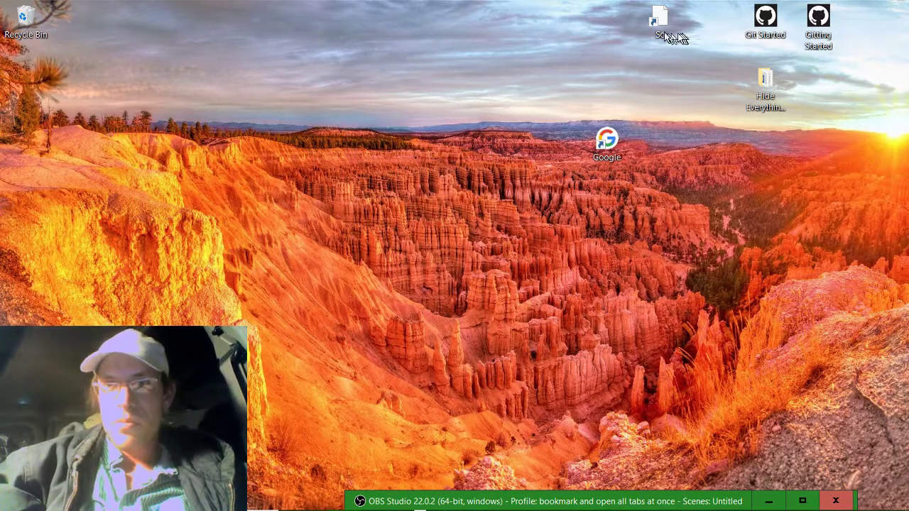
Move the Google shortcut on the desktop so that it lines up below the Sc shortcut
drag(609, 145, 662, 151)
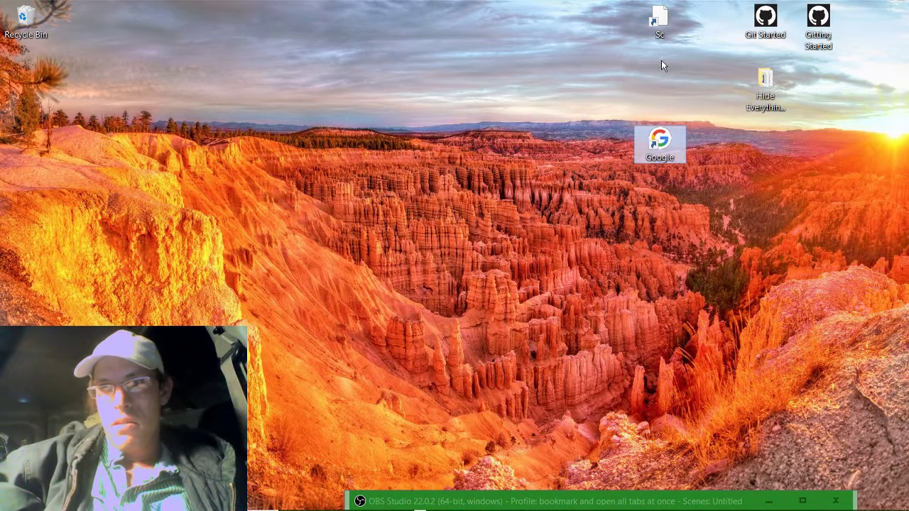
mouse_move(394, 506)
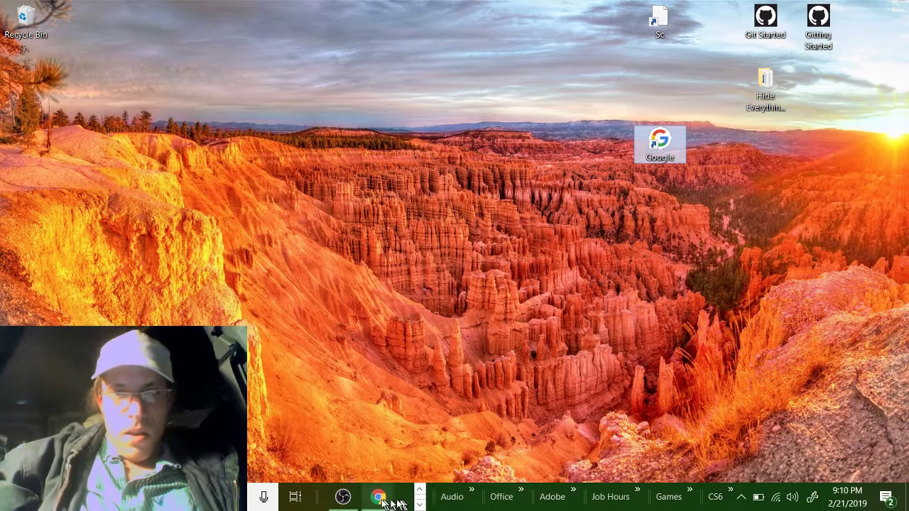